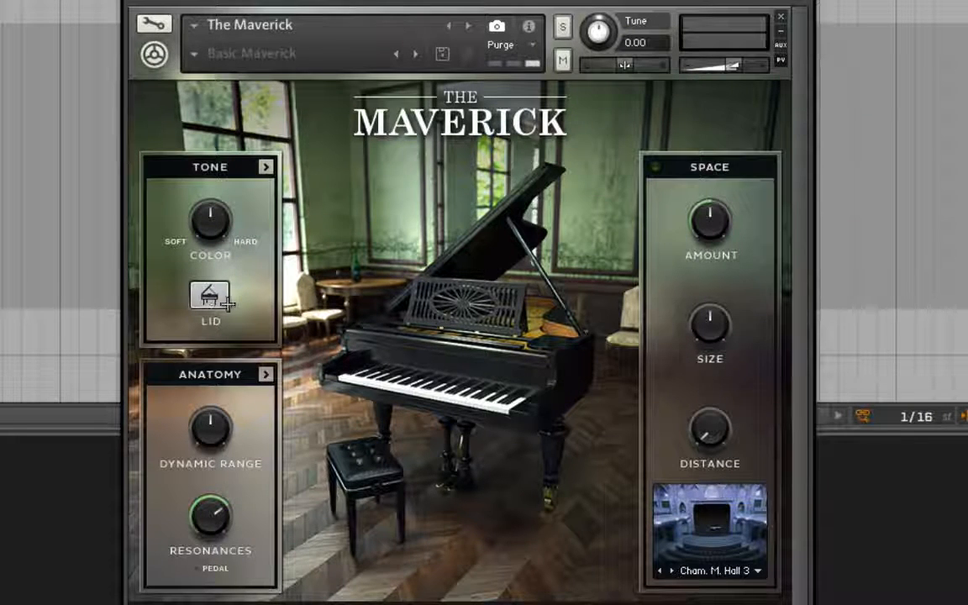
# - Cycle the piano's lid setting in the Tone section through its fully open, half-open and closed positions
pyautogui.click(201, 296)
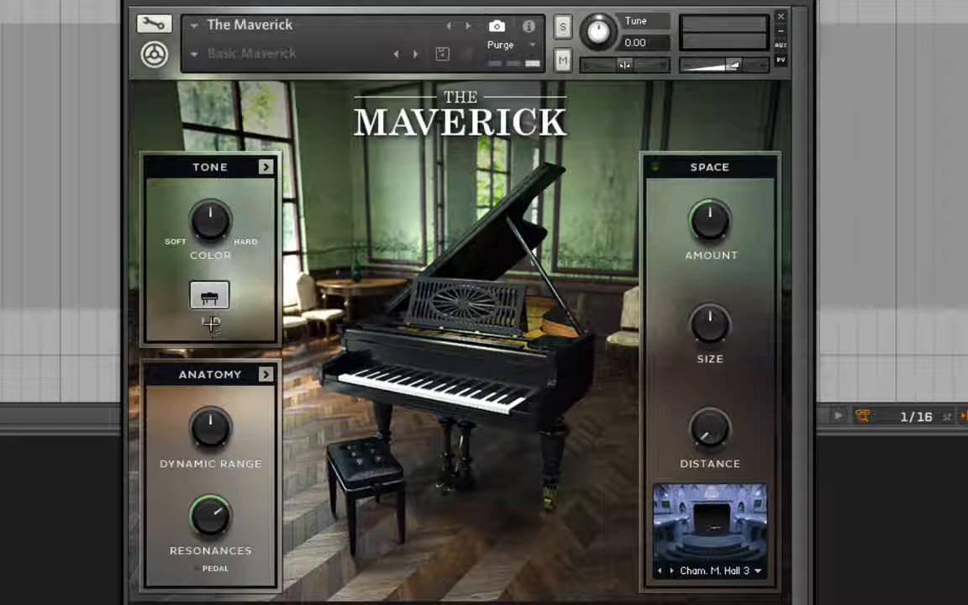
pyautogui.click(212, 306)
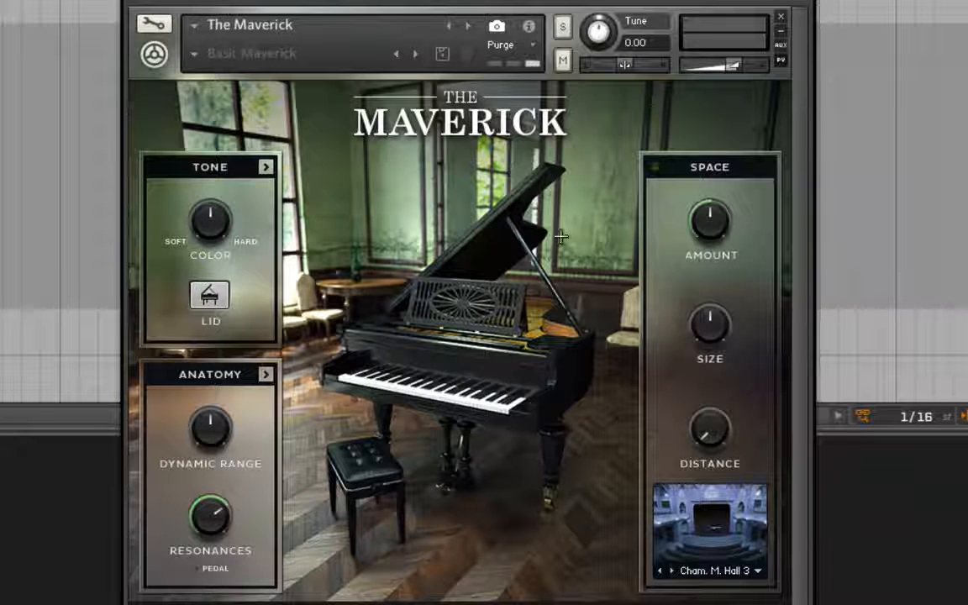
pyautogui.click(217, 295)
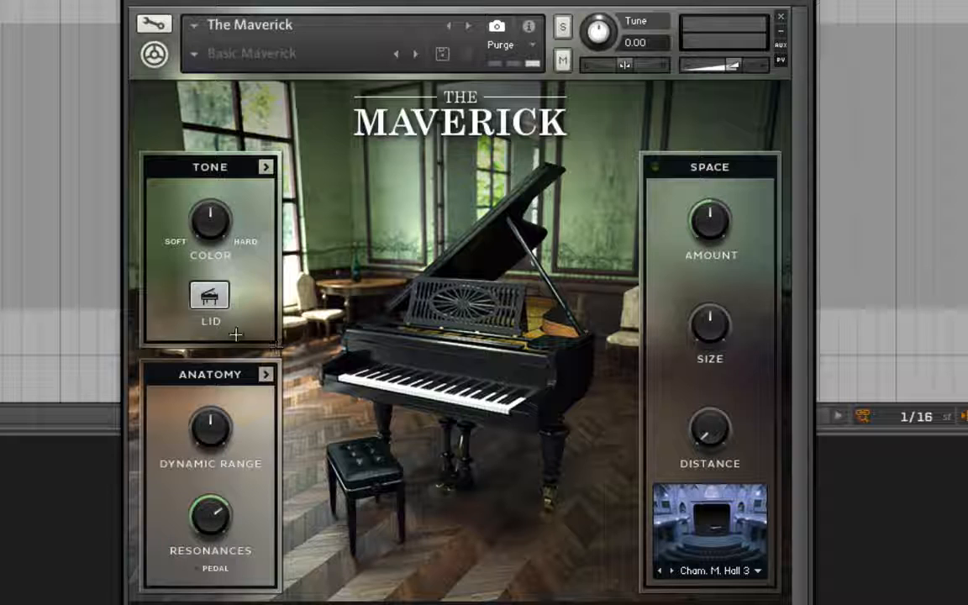
pyautogui.click(217, 300)
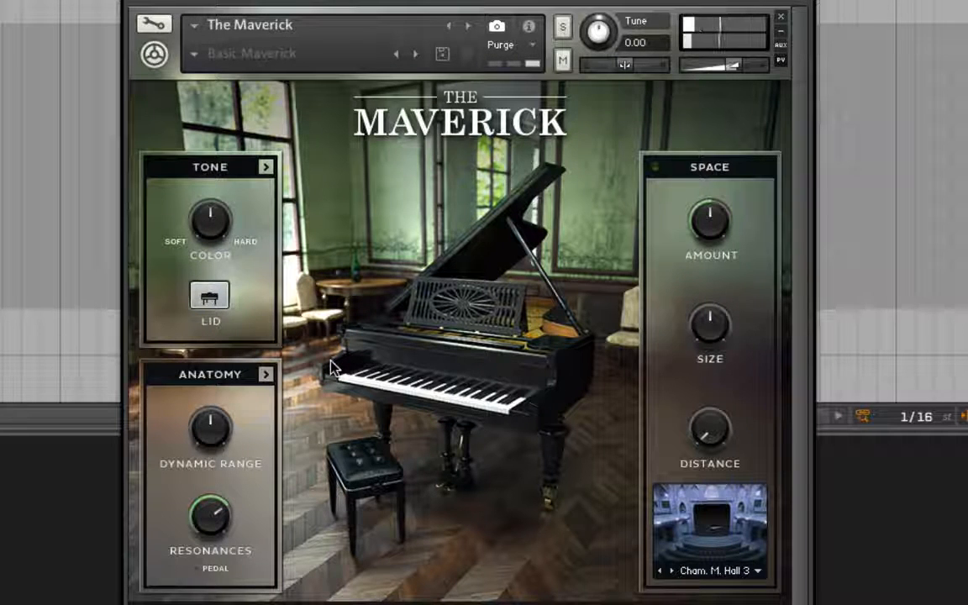
pyautogui.click(210, 296)
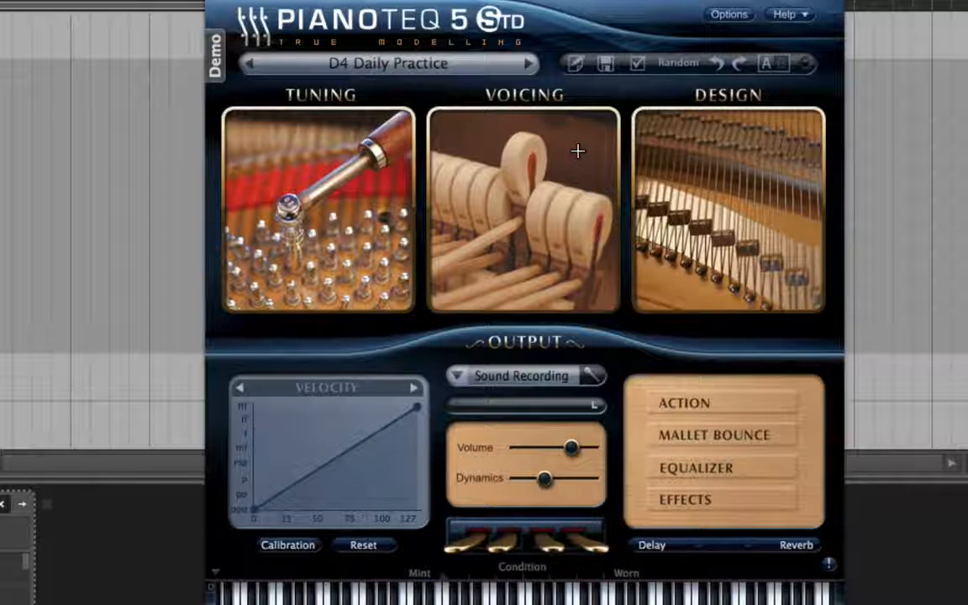
# - In Pianoteq, turn off the Delay and the Small Hall reverb of the D4 Daily Practice preset
pyautogui.click(649, 547)
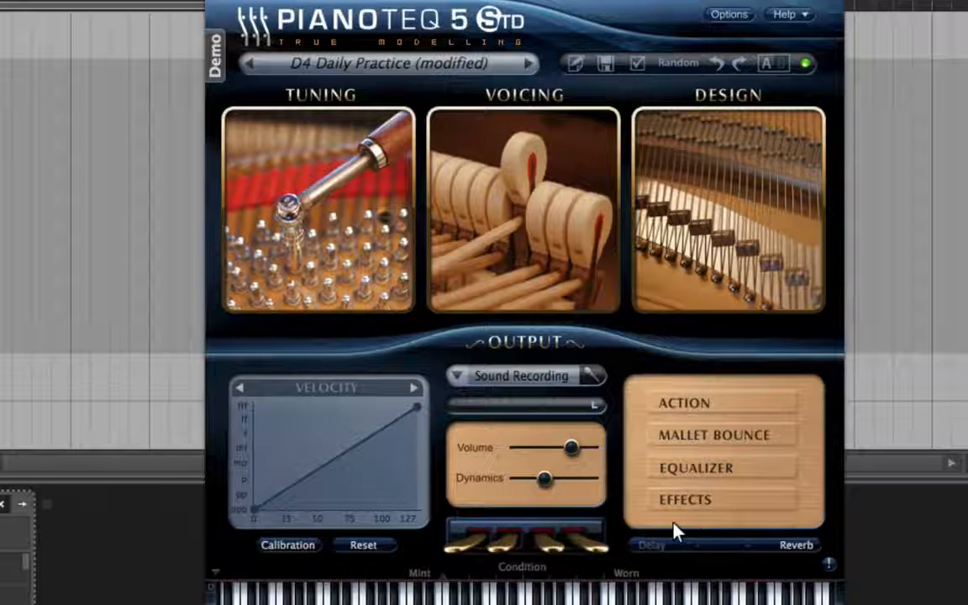
pyautogui.click(724, 507)
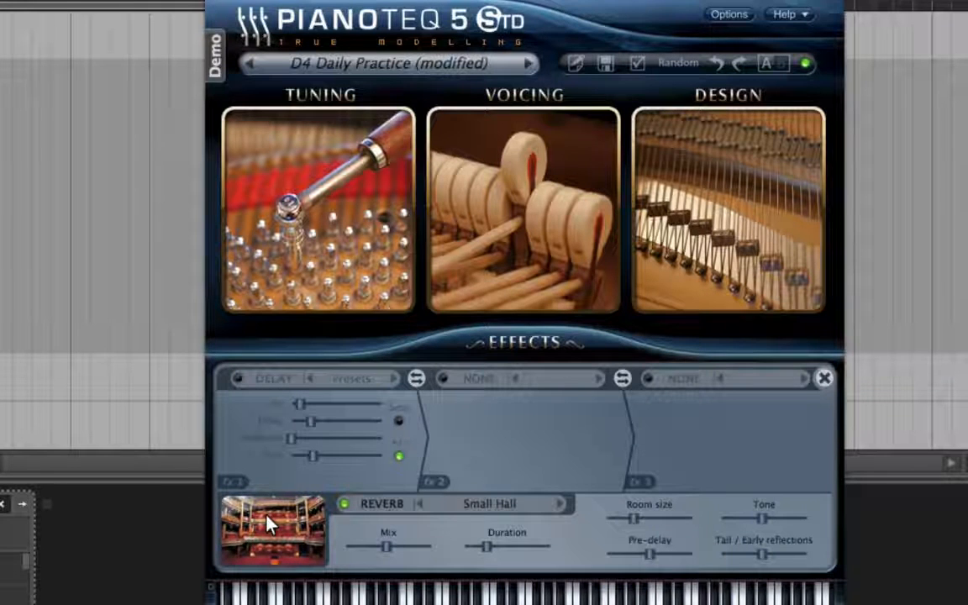
pyautogui.click(473, 506)
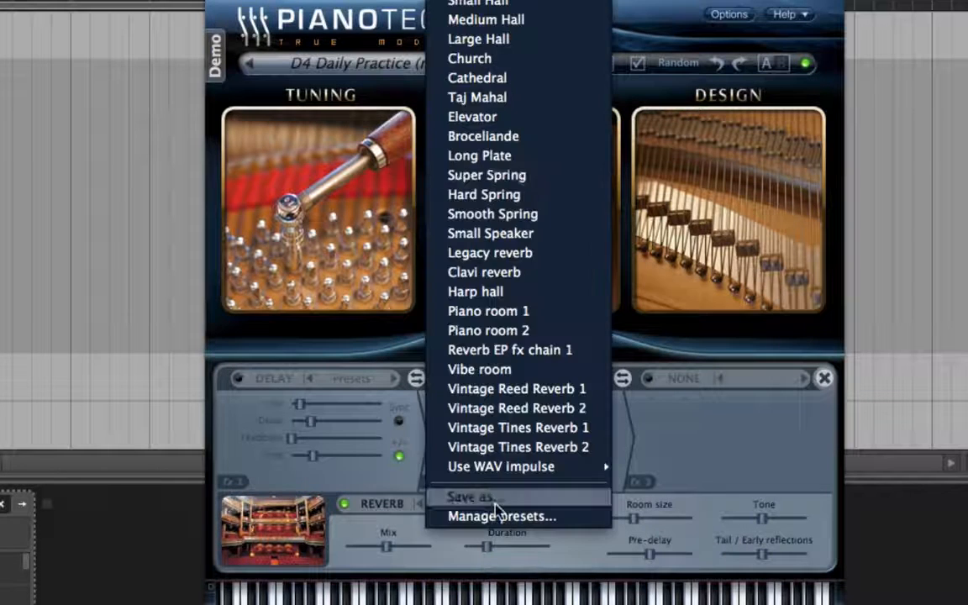
pyautogui.click(257, 560)
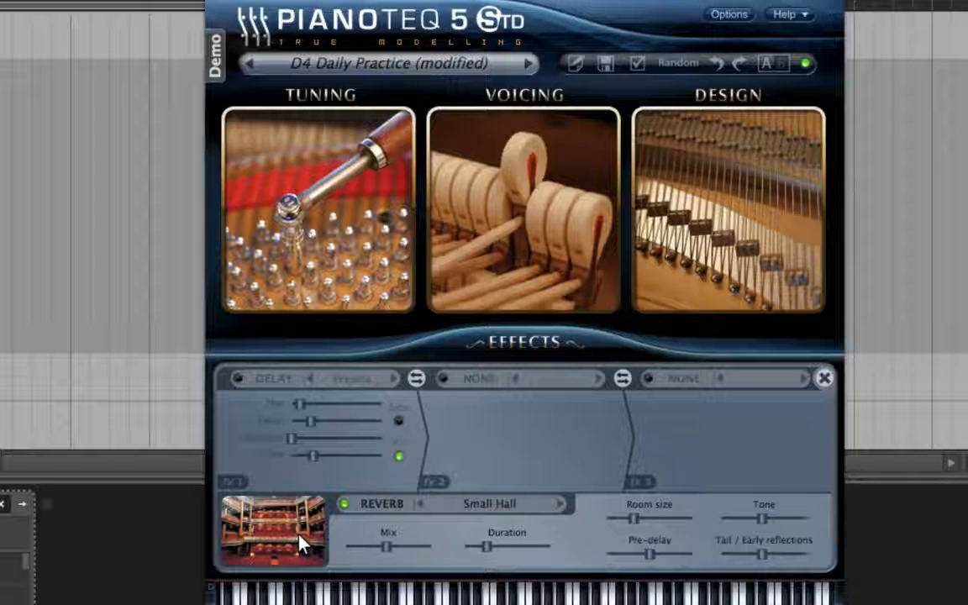
pyautogui.click(343, 504)
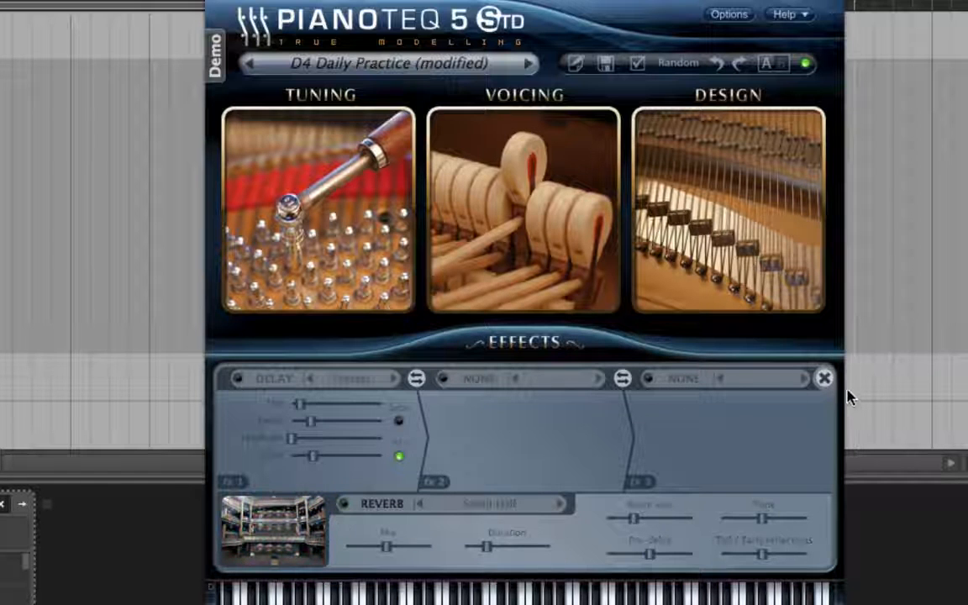
pyautogui.click(825, 379)
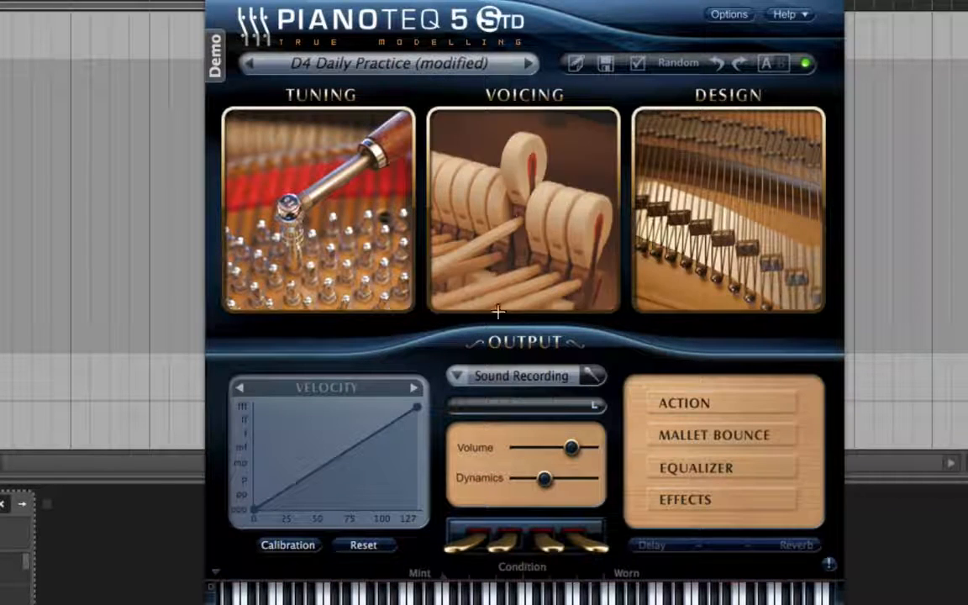
# - Look through the available instrument packs without choosing one, and lower the output volume slightly
pyautogui.click(370, 64)
pyautogui.moveTo(341, 171)
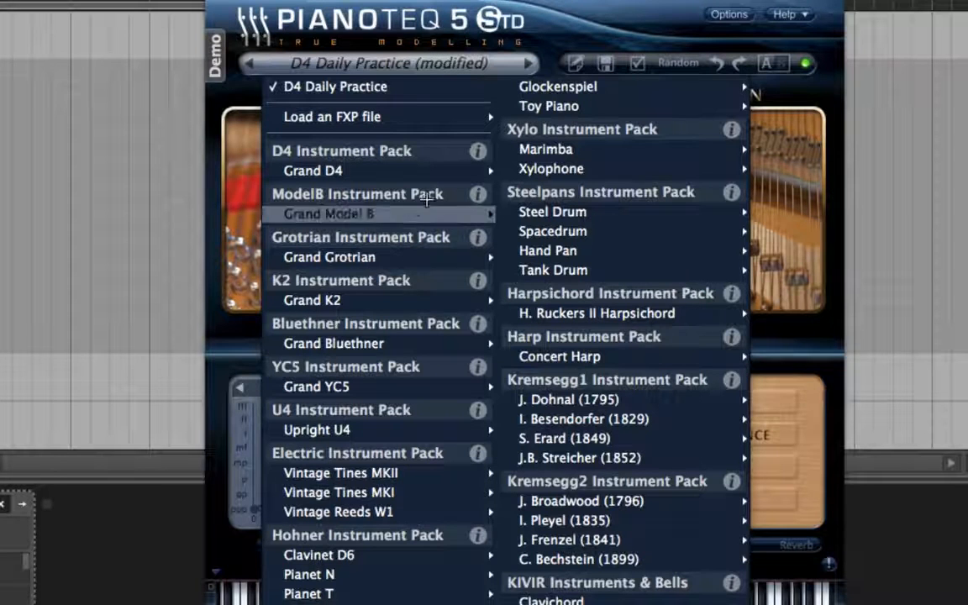
pyautogui.click(443, 71)
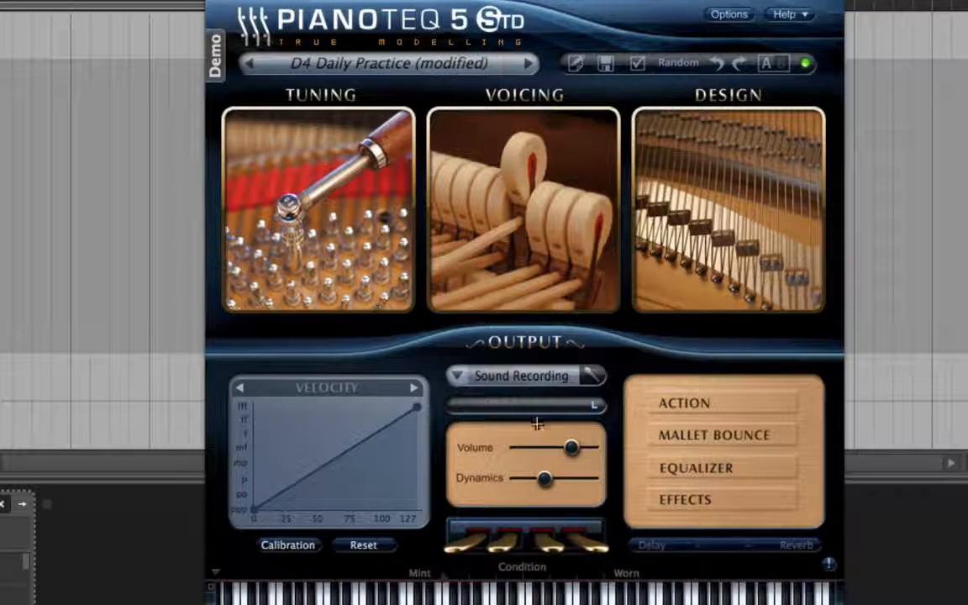
pyautogui.moveTo(570, 448); pyautogui.dragTo(549, 454)
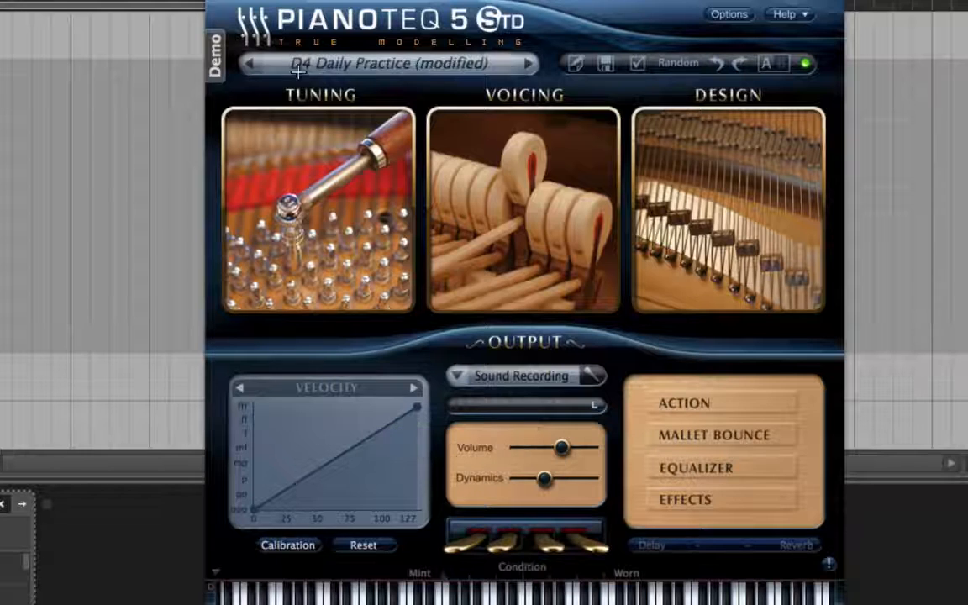
# - Load the D4 Classical Recording BA preset from the Grand D4 instrument
pyautogui.click(351, 66)
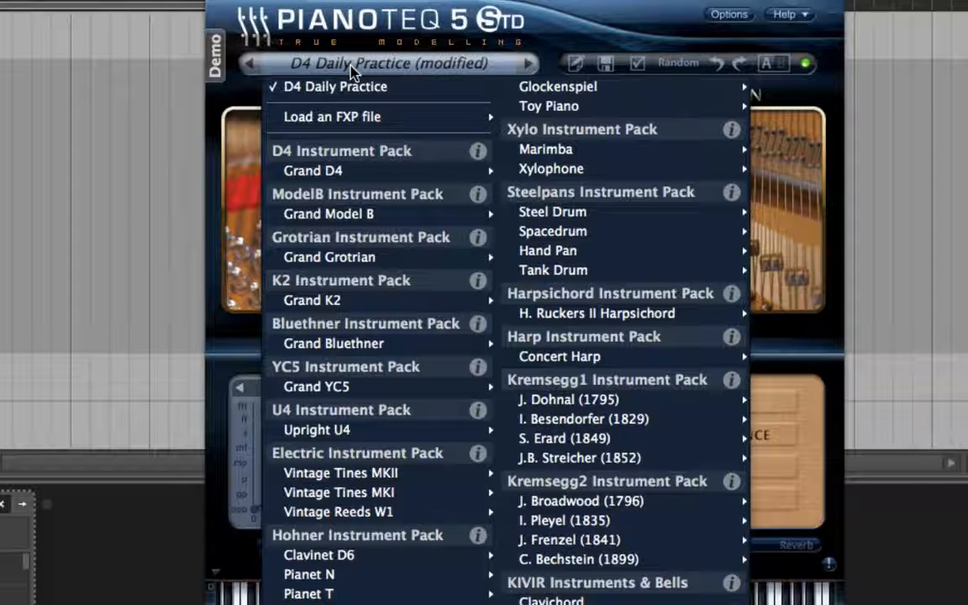
pyautogui.moveTo(383, 431)
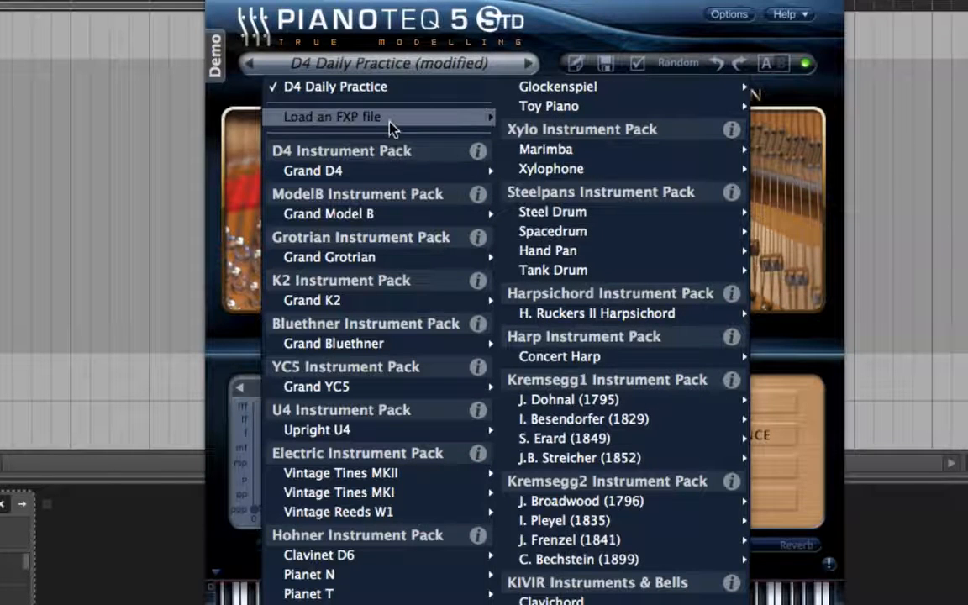
pyautogui.moveTo(392, 126)
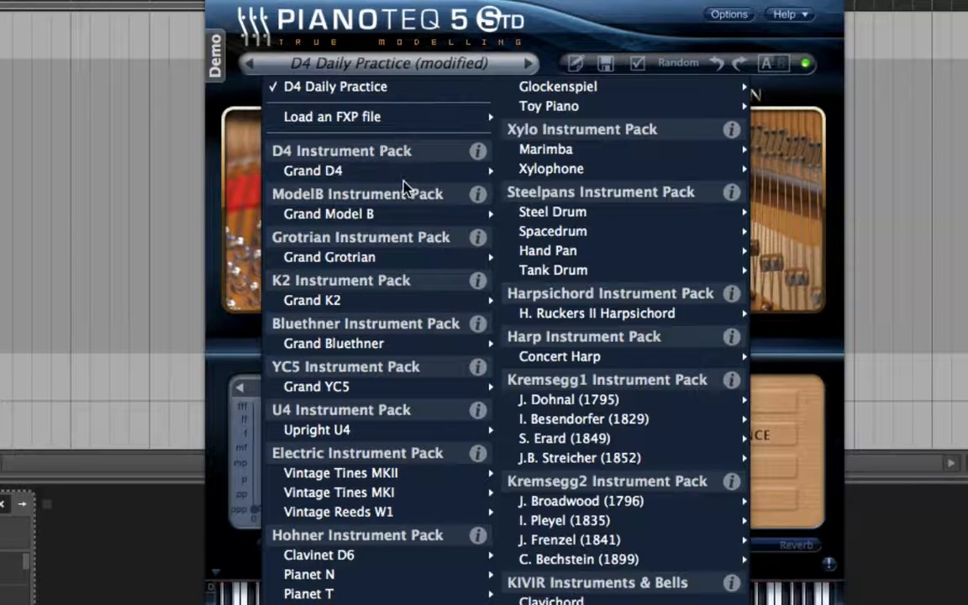
pyautogui.moveTo(403, 171)
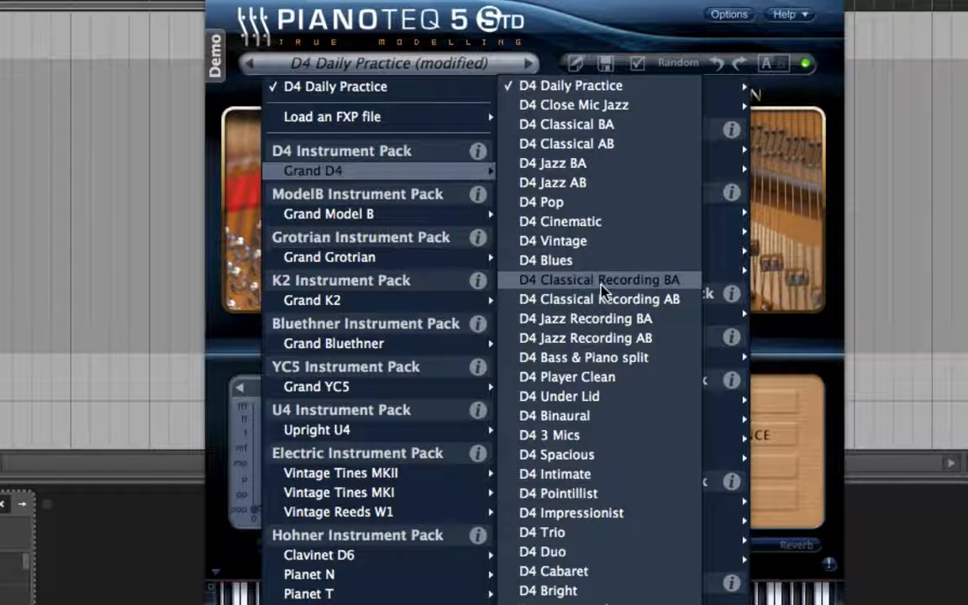
pyautogui.click(564, 280)
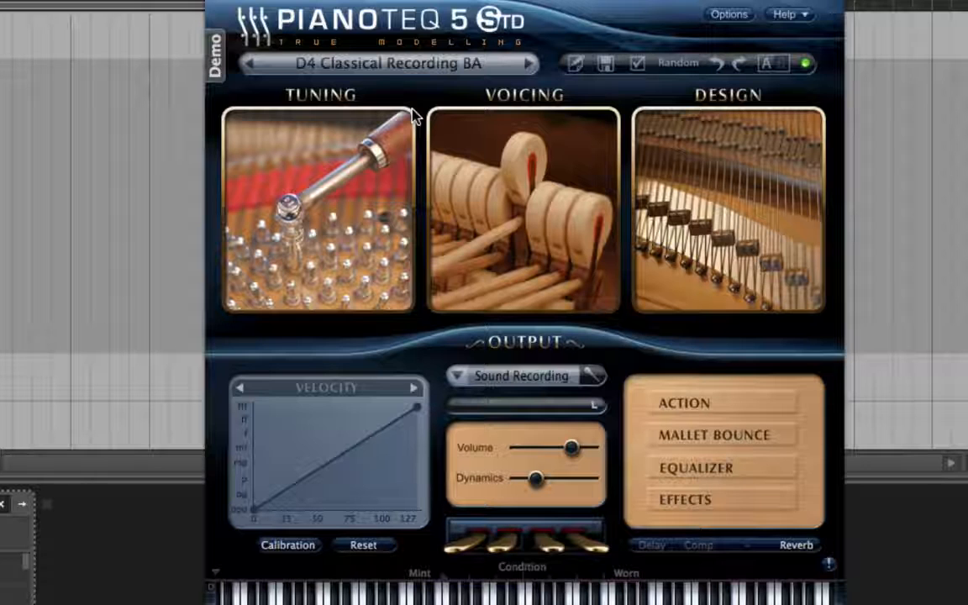
# - Reveal the voicing parameters and turn off the preset's reverb, undoing and redoing that change once
pyautogui.moveTo(658, 166)
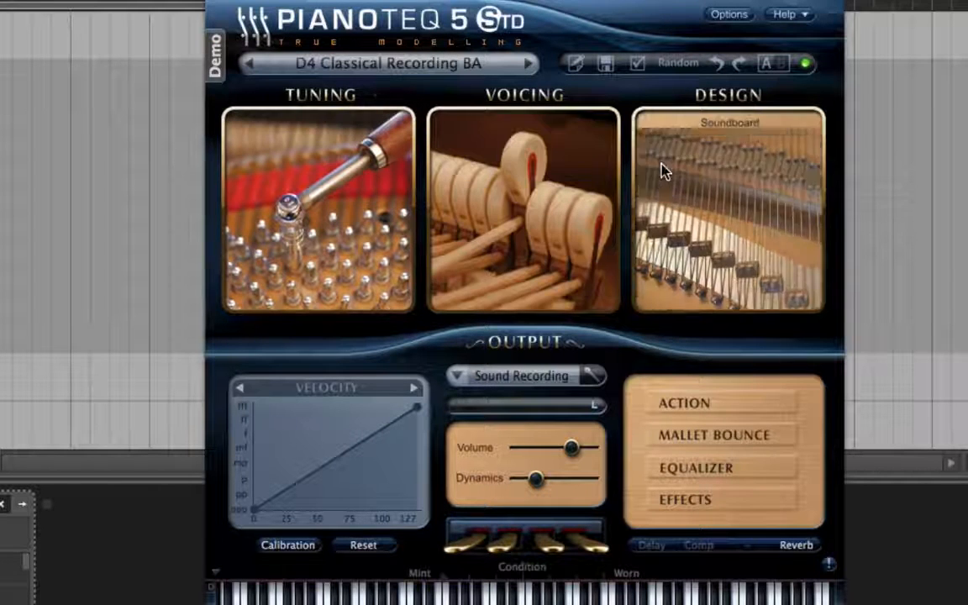
pyautogui.moveTo(518, 254)
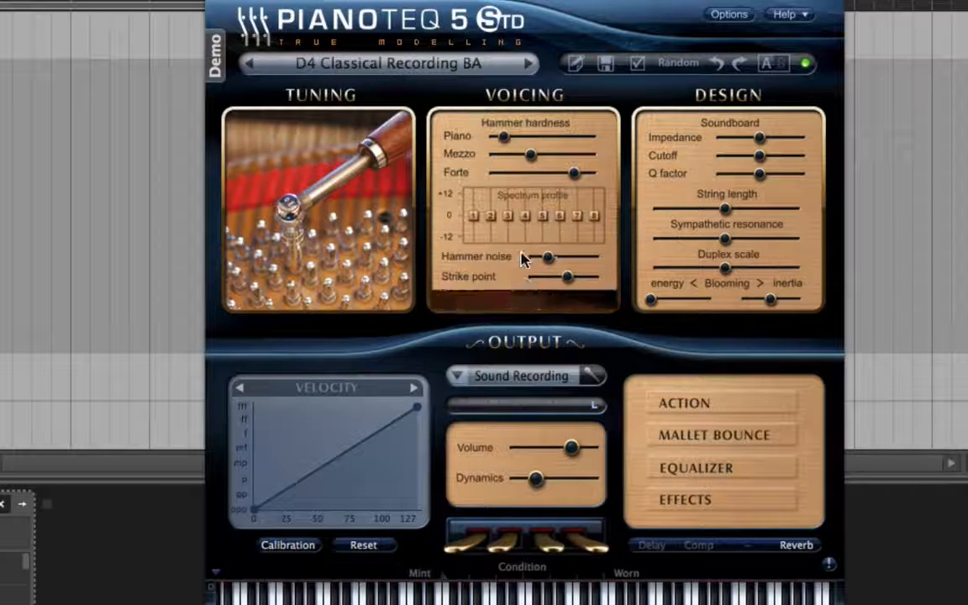
pyautogui.moveTo(797, 101)
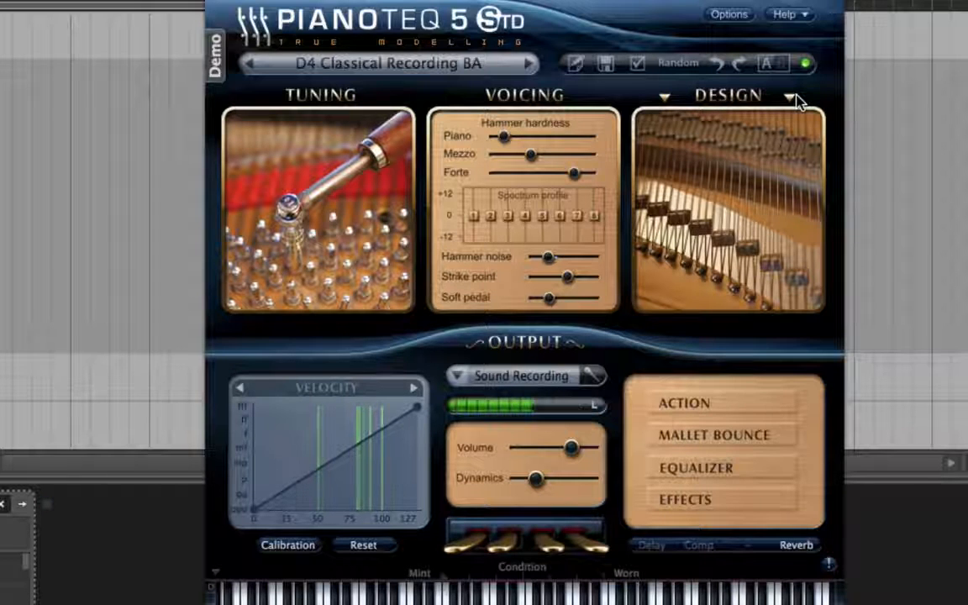
pyautogui.click(786, 544)
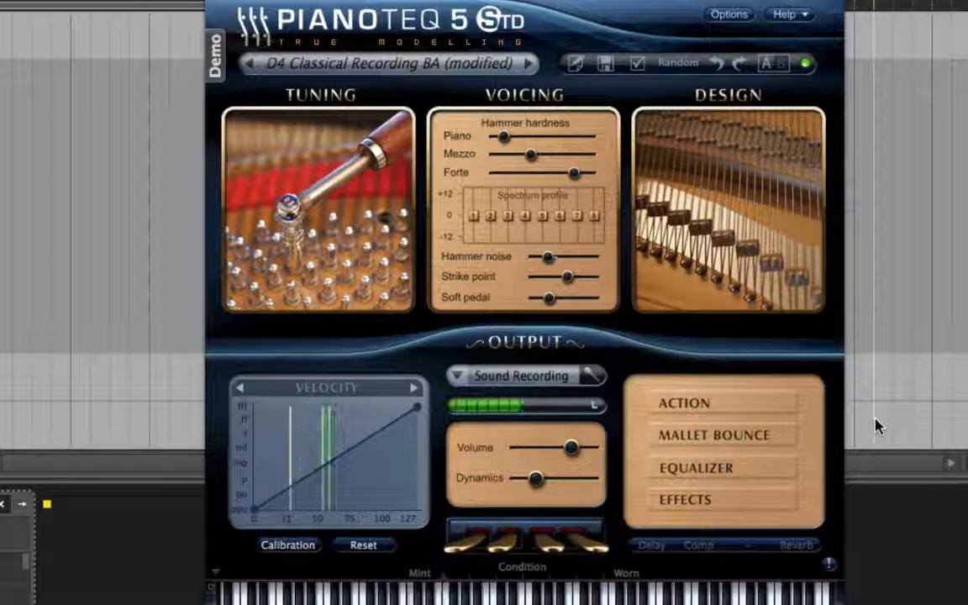
pyautogui.click(719, 66)
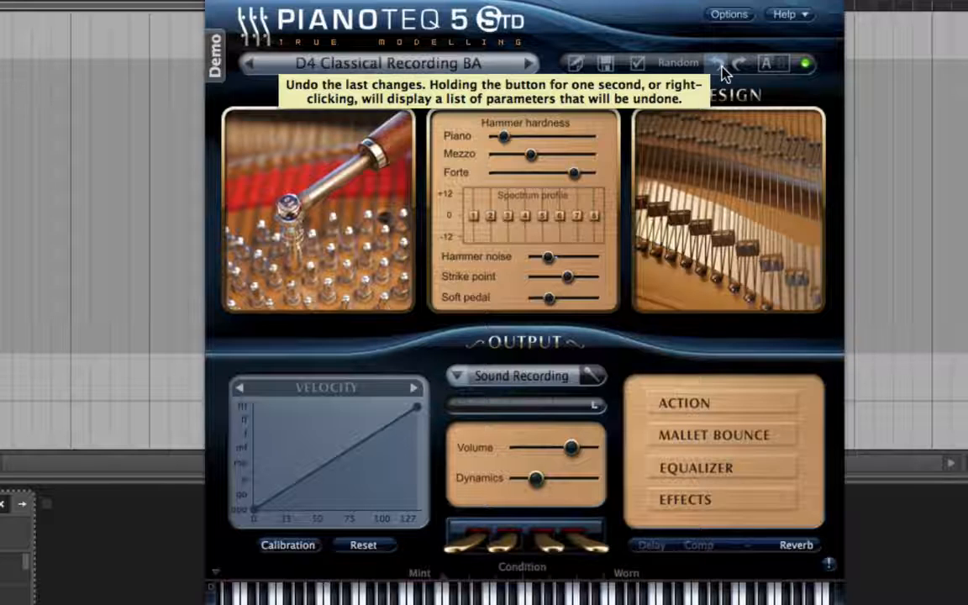
pyautogui.click(736, 66)
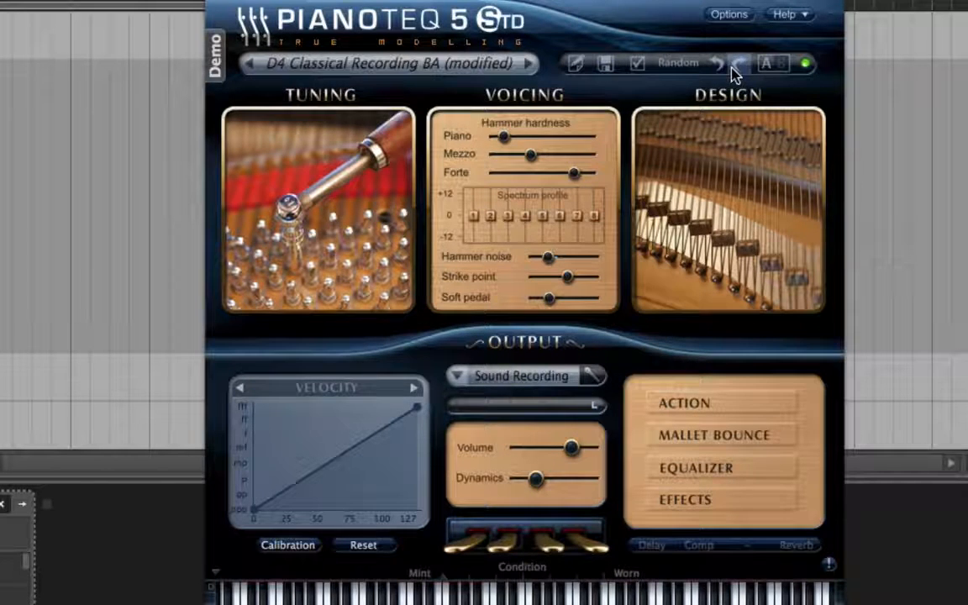
# - Turn off the Delay and Reverb in comparison preset B, D4 Daily Practice, and switch back to preset A
pyautogui.click(443, 68)
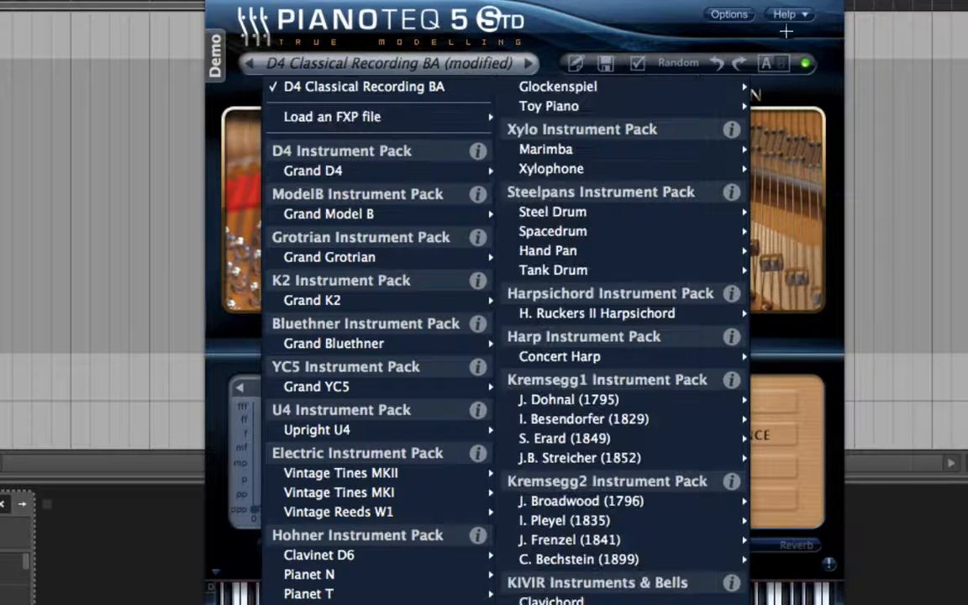
pyautogui.click(783, 61)
pyautogui.click(780, 63)
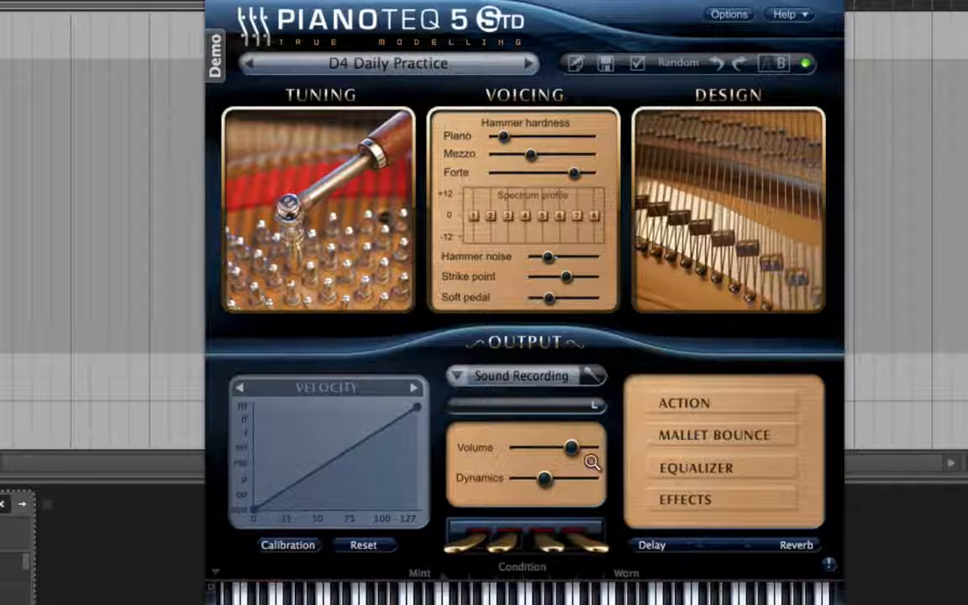
pyautogui.click(641, 544)
pyautogui.click(785, 544)
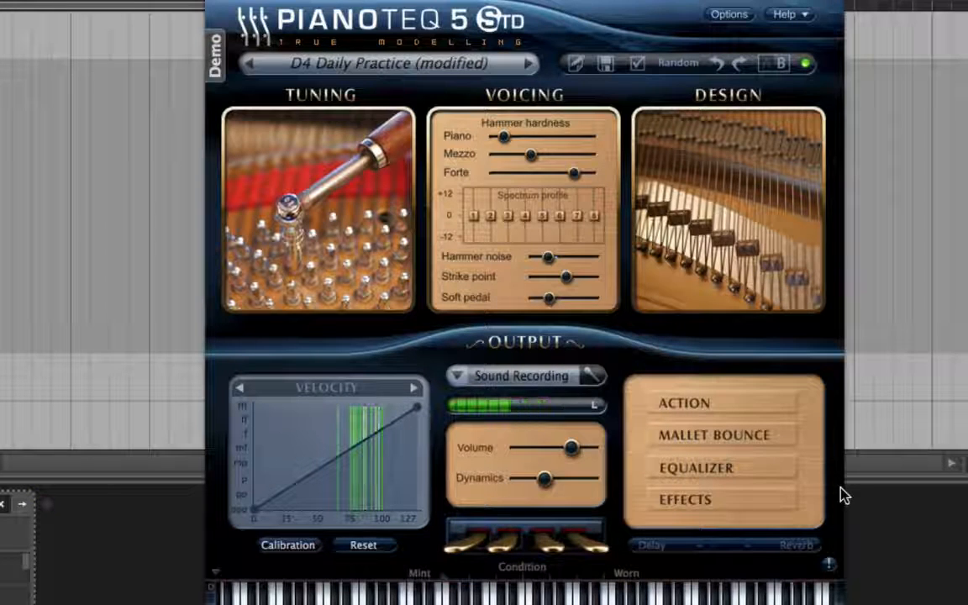
pyautogui.click(765, 65)
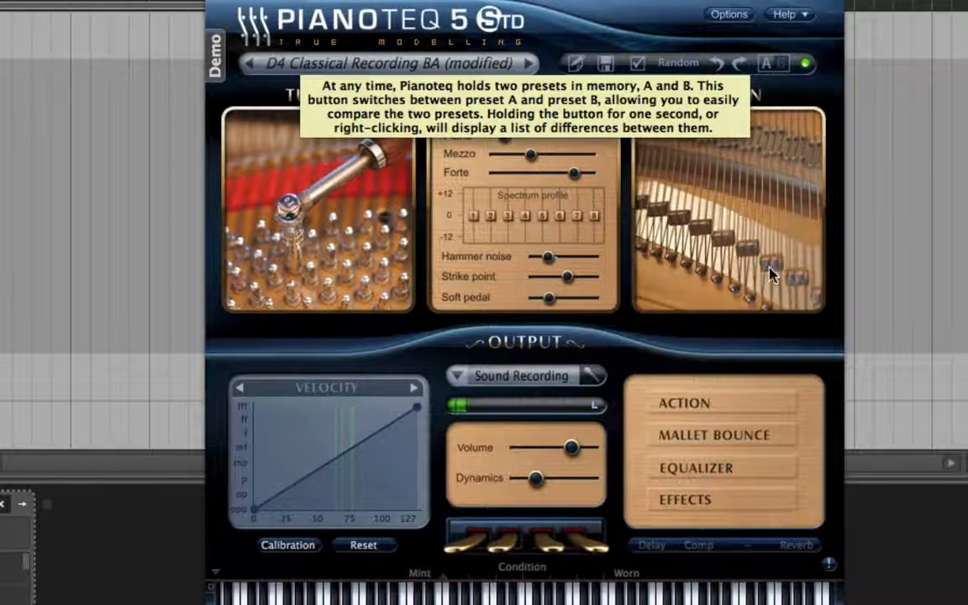
# - Reveal the tuning parameters, look through the temperament choices keeping equal, and check the diapason choices without changing them
pyautogui.click(405, 175)
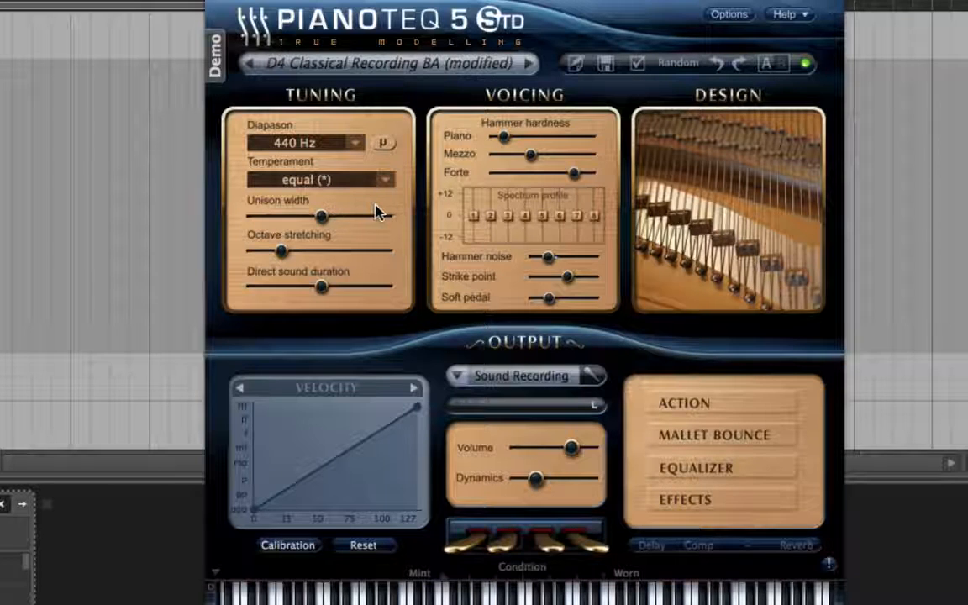
pyautogui.moveTo(376, 211)
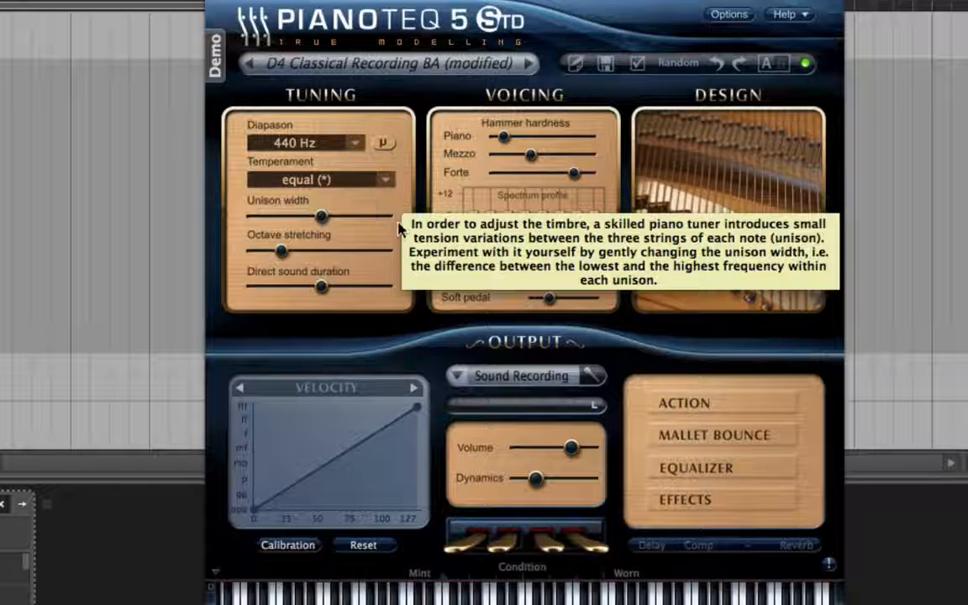
pyautogui.click(386, 182)
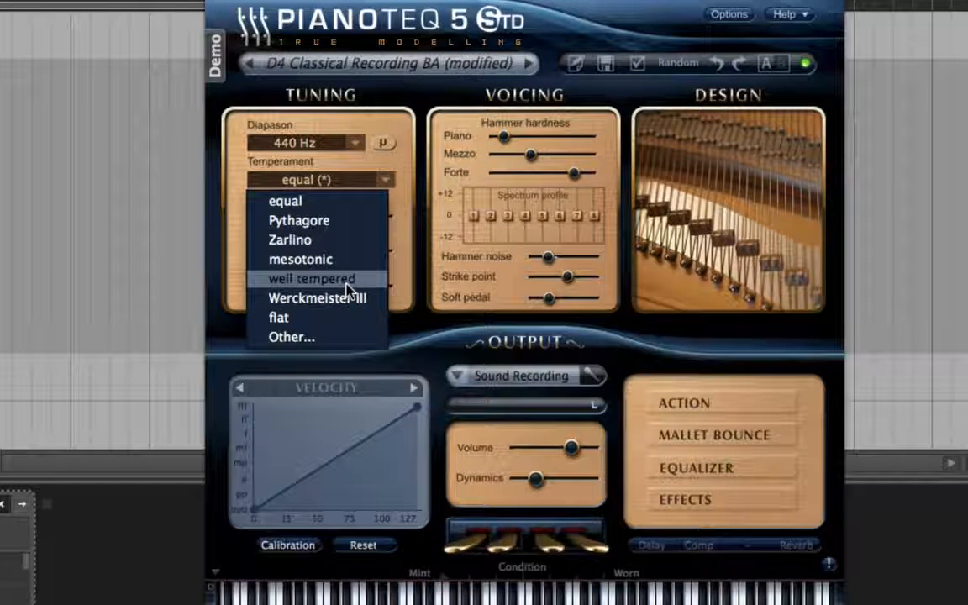
pyautogui.click(340, 204)
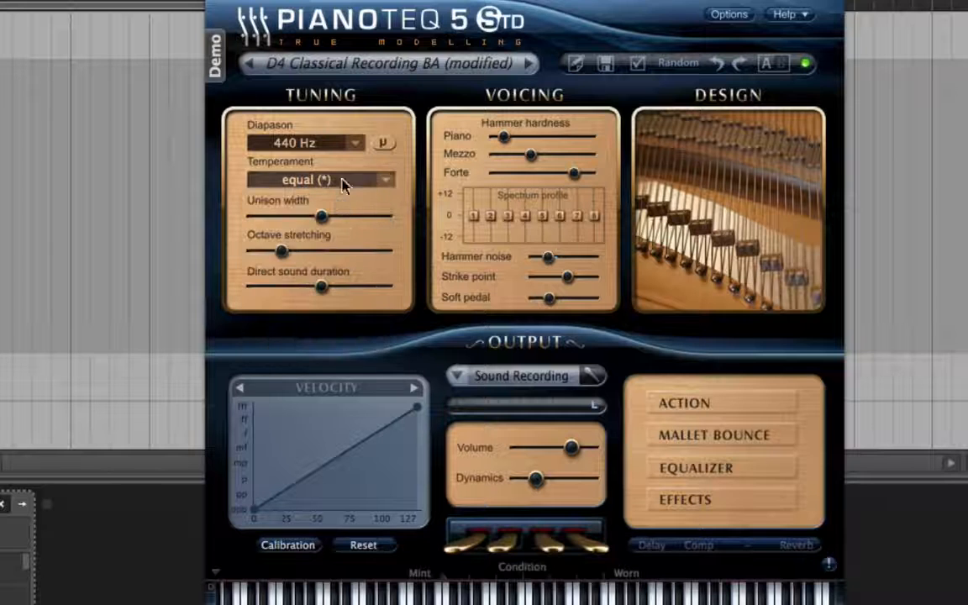
pyautogui.click(354, 145)
pyautogui.click(353, 146)
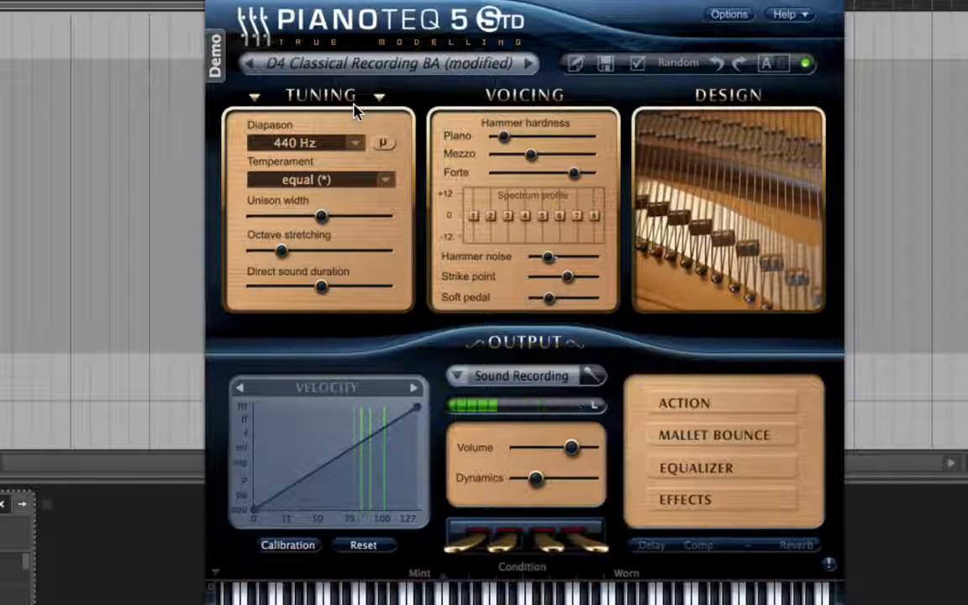
# - Try the well tempered temperament for comparison and return it to equal
pyautogui.click(382, 179)
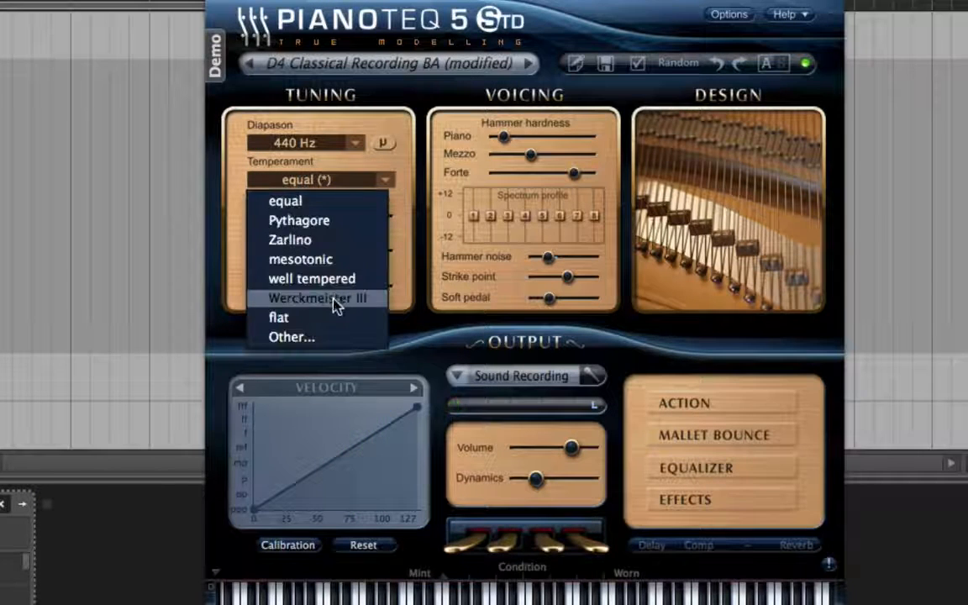
pyautogui.click(350, 278)
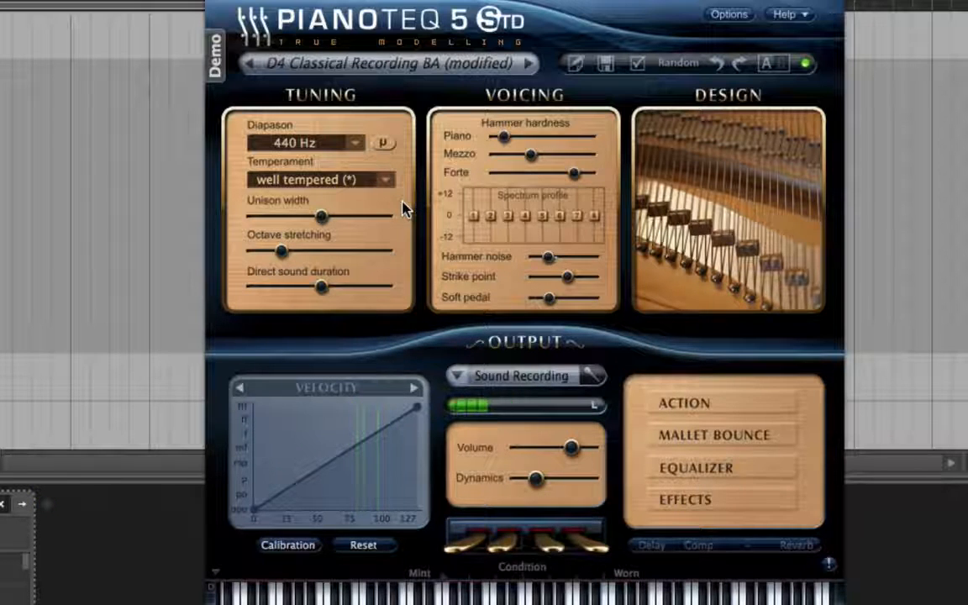
pyautogui.click(395, 186)
pyautogui.click(375, 200)
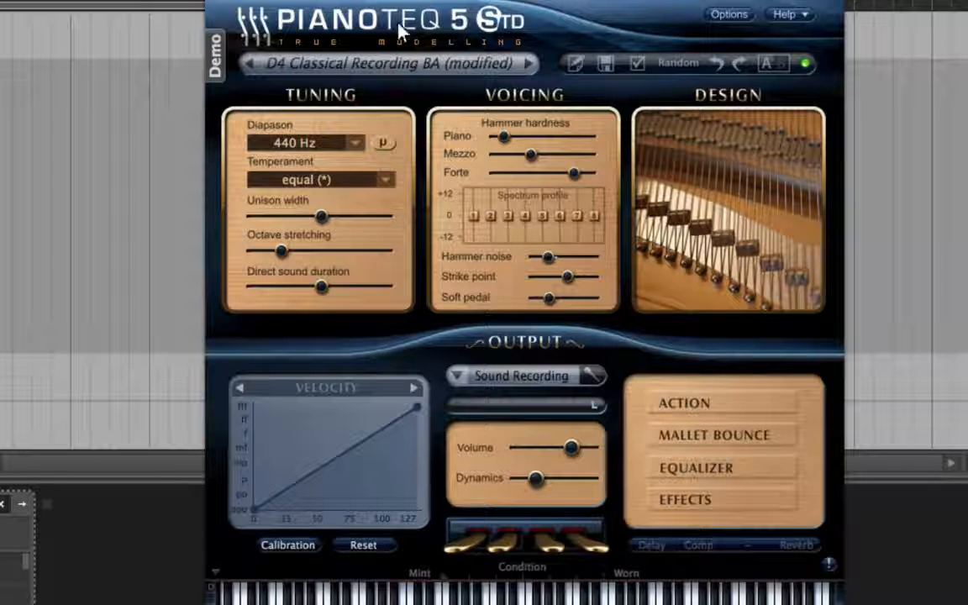
pyautogui.click(386, 181)
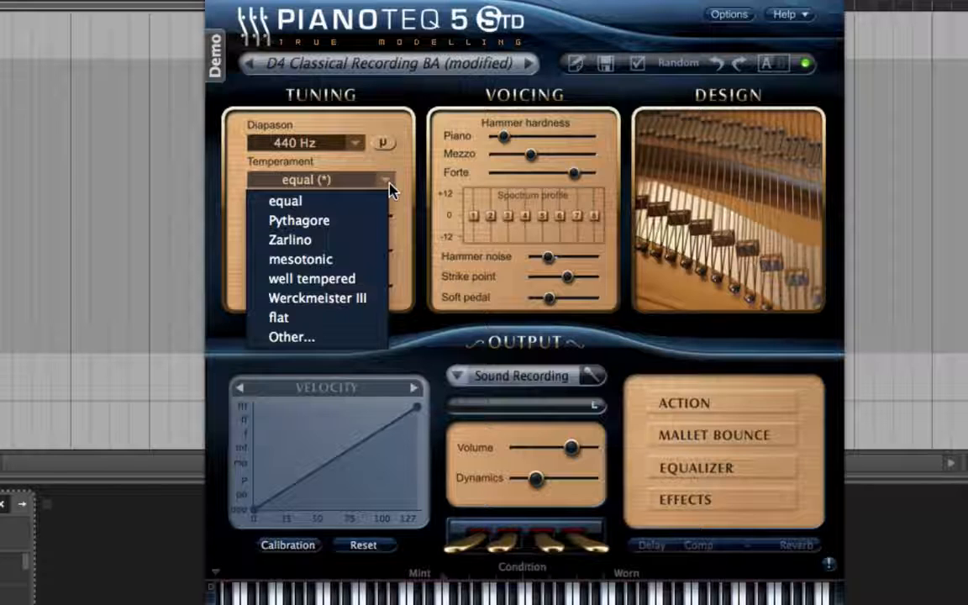
pyautogui.click(389, 183)
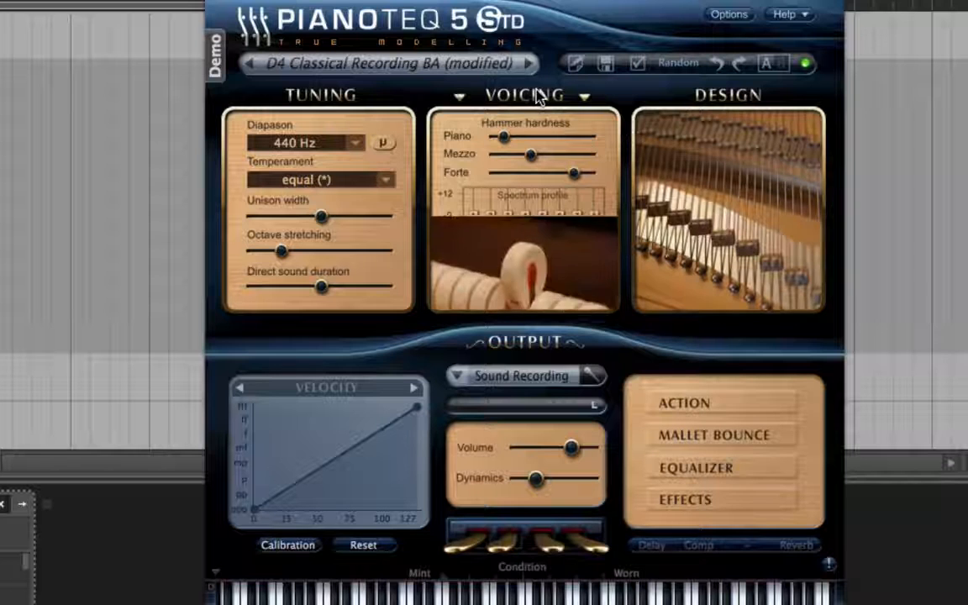
# - Reveal the design parameters, try the soundboard impedance near its highest and lowest settings, and restore it to mid-range
pyautogui.moveTo(702, 98)
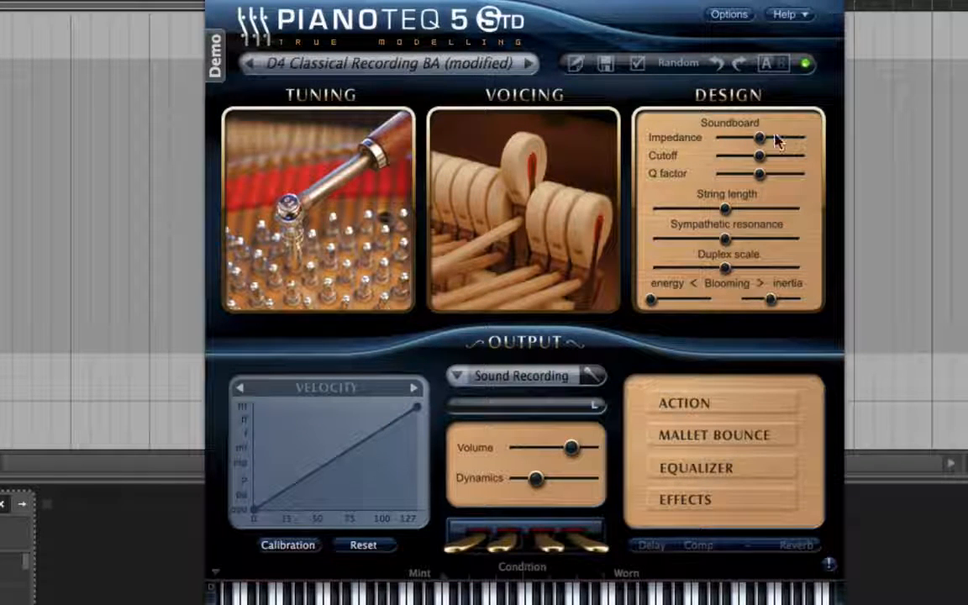
pyautogui.moveTo(758, 148)
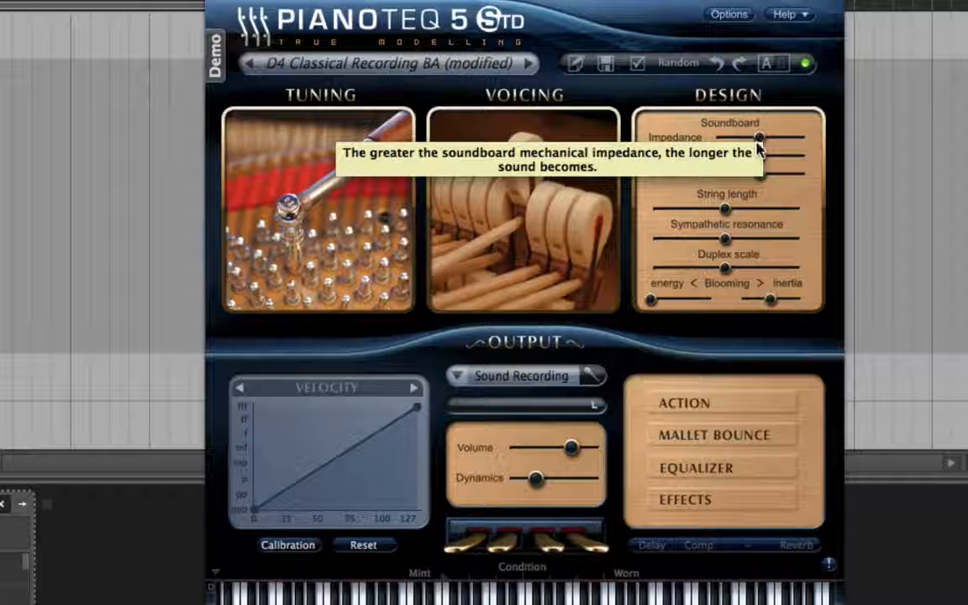
pyautogui.moveTo(758, 149); pyautogui.dragTo(827, 152)
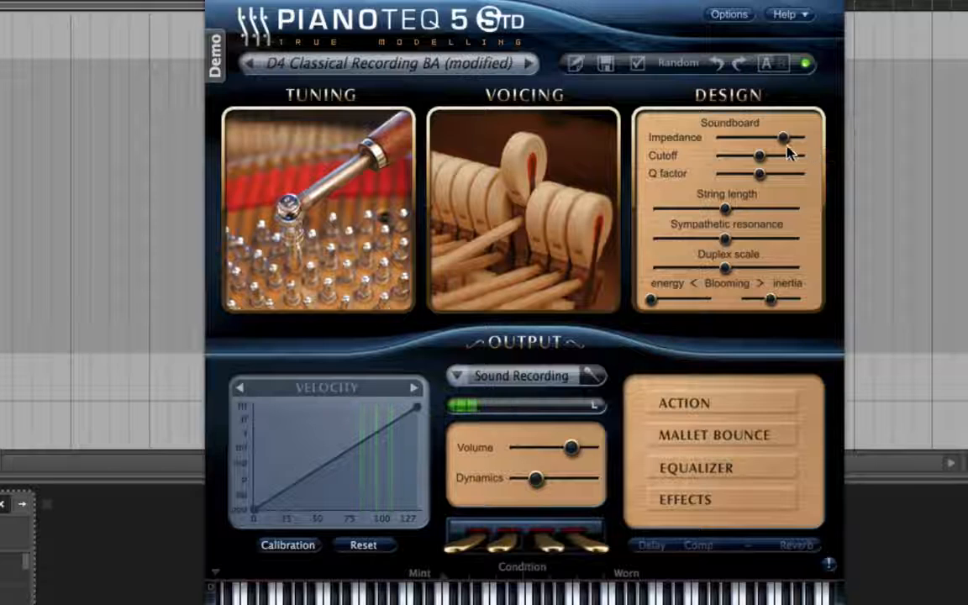
pyautogui.moveTo(787, 144)
pyautogui.mouseDown()
pyautogui.moveTo(813, 151)
pyautogui.moveTo(805, 148)
pyautogui.mouseUp()
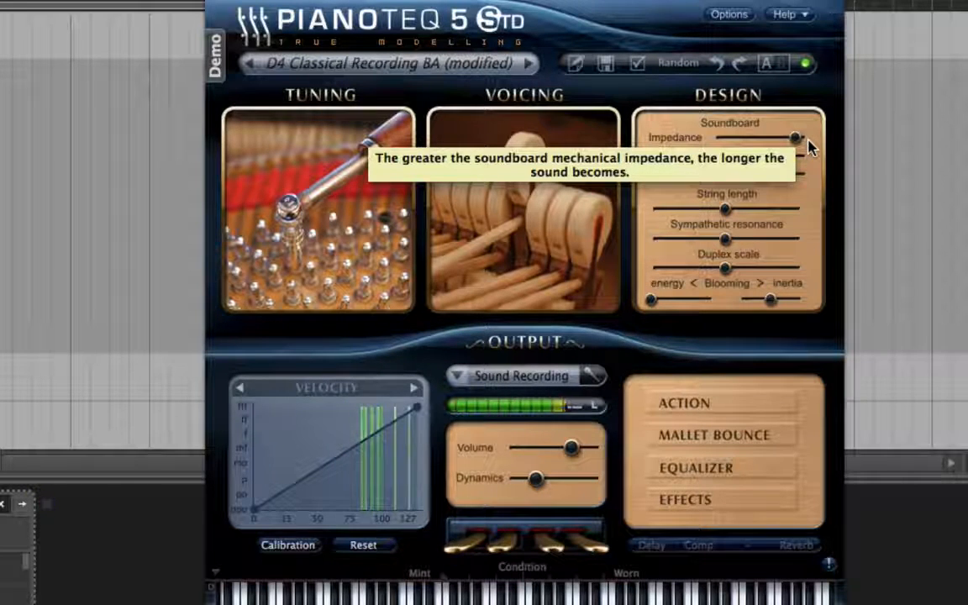
pyautogui.moveTo(799, 145); pyautogui.dragTo(672, 149)
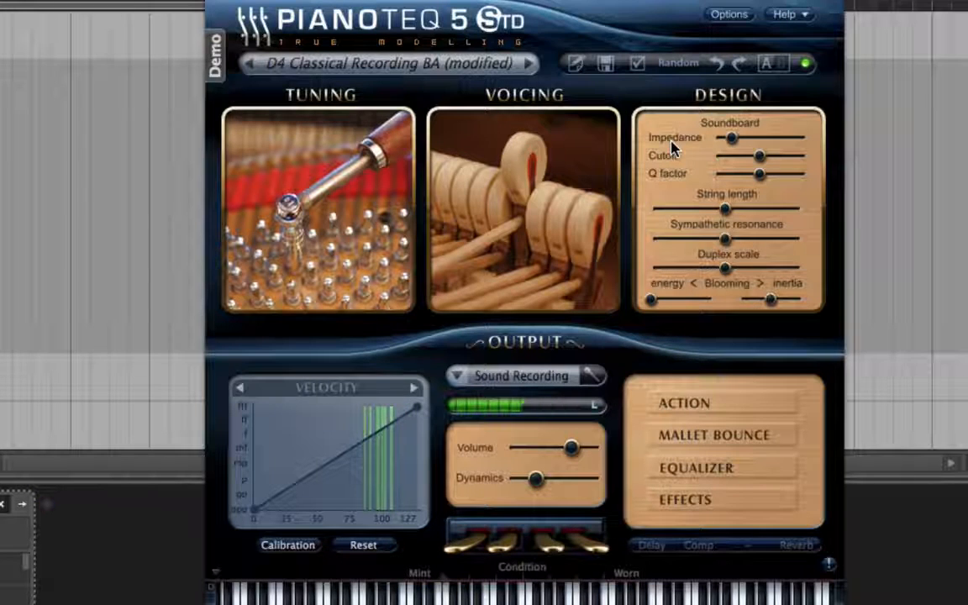
pyautogui.moveTo(742, 144); pyautogui.dragTo(834, 144)
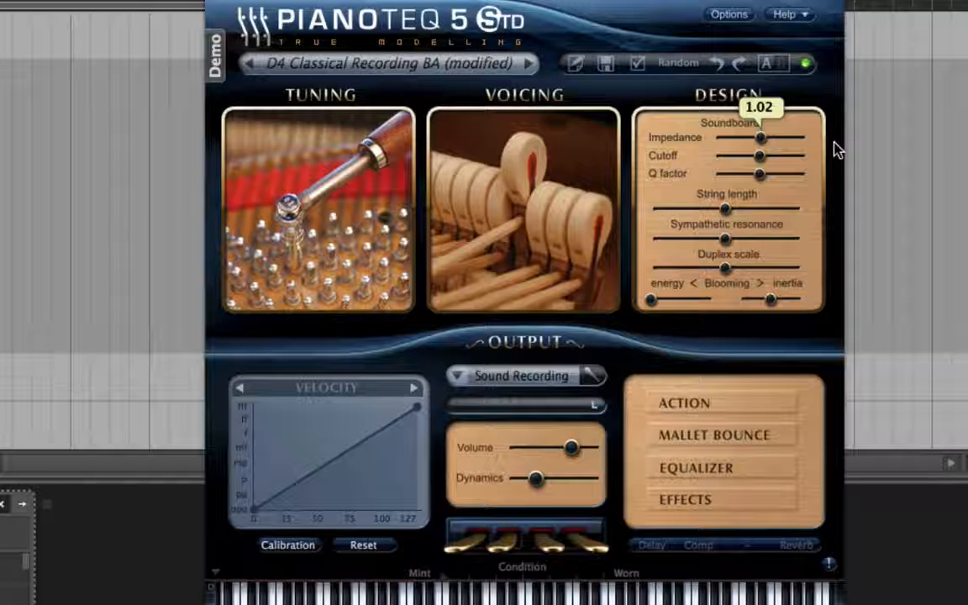
pyautogui.moveTo(761, 141); pyautogui.dragTo(757, 152)
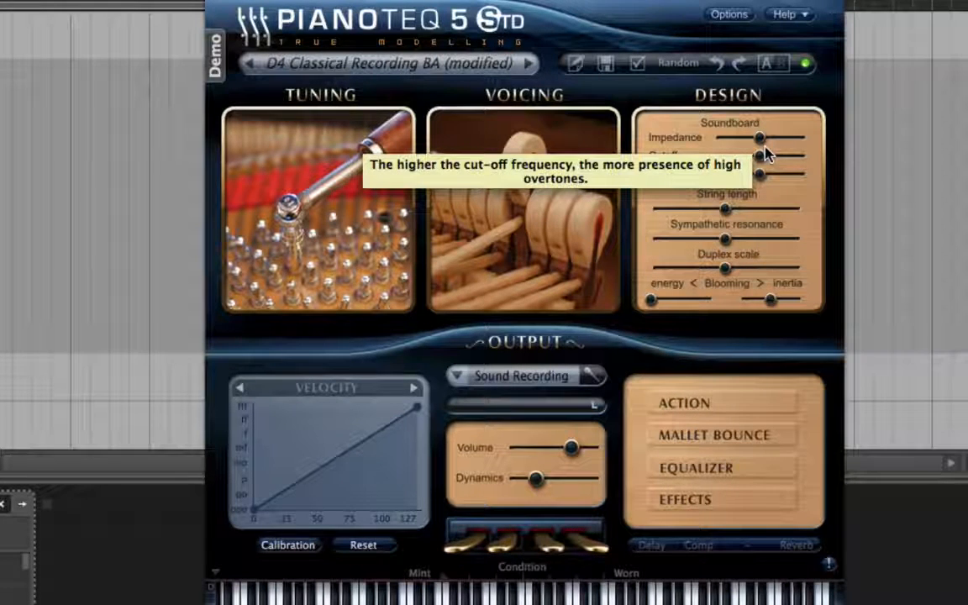
# - Try the string length at its maximum and minimum, and return it to 2.70 m
pyautogui.moveTo(721, 219); pyautogui.dragTo(898, 212)
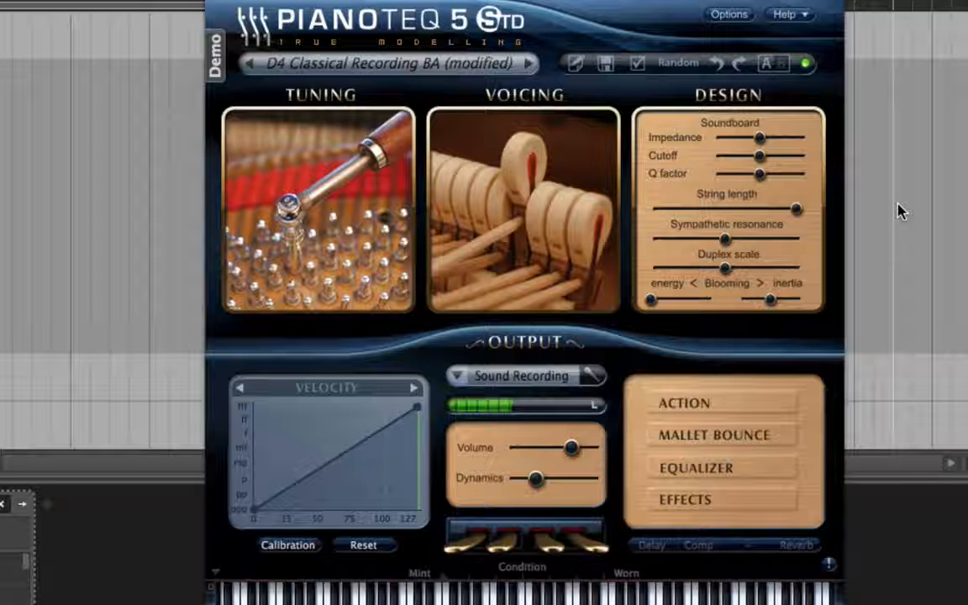
pyautogui.moveTo(797, 209); pyautogui.dragTo(488, 222)
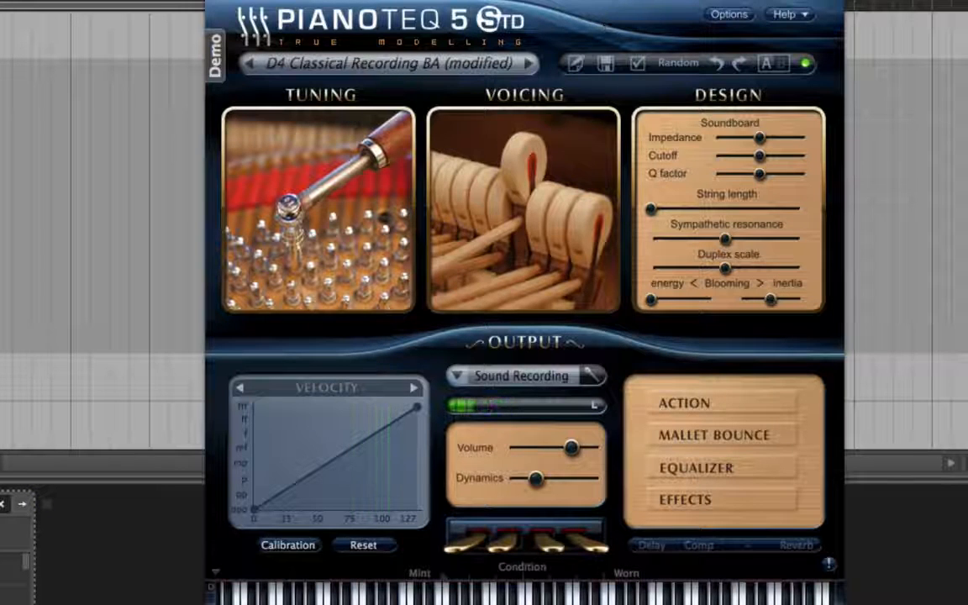
pyautogui.moveTo(649, 208); pyautogui.dragTo(796, 229)
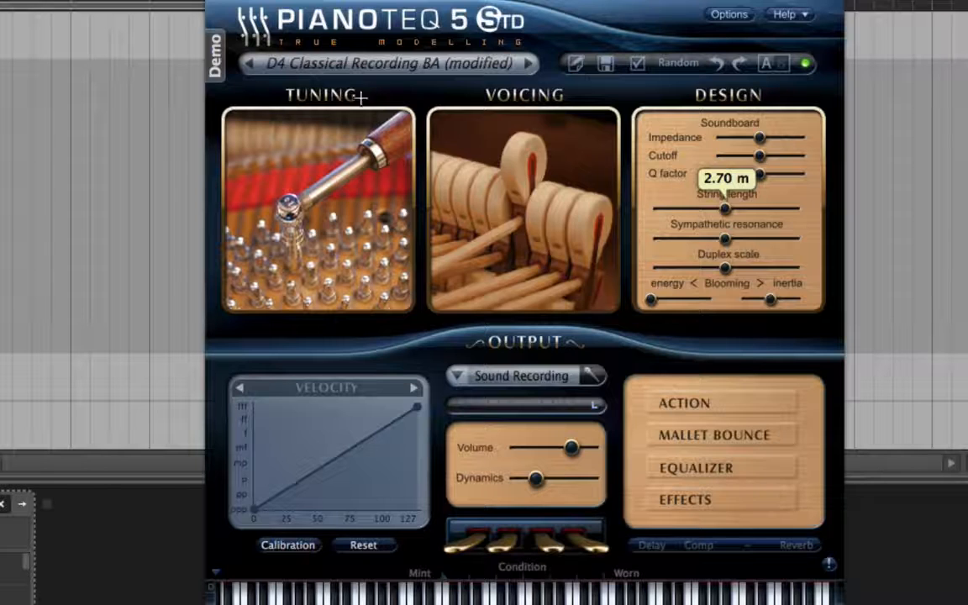
# - Look through the preset list and the Action and Mallet Bounce settings without changing anything
pyautogui.click(352, 67)
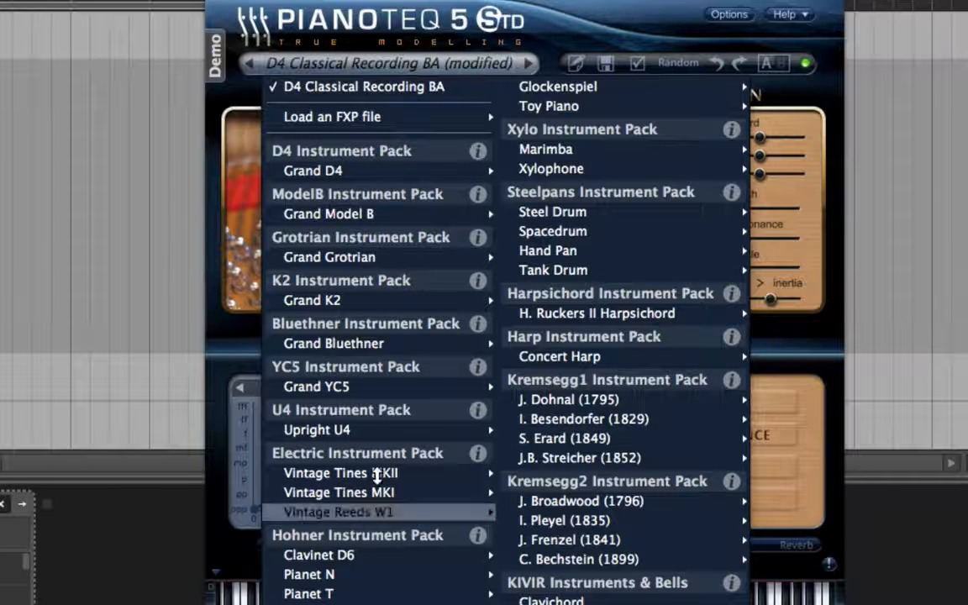
pyautogui.click(334, 72)
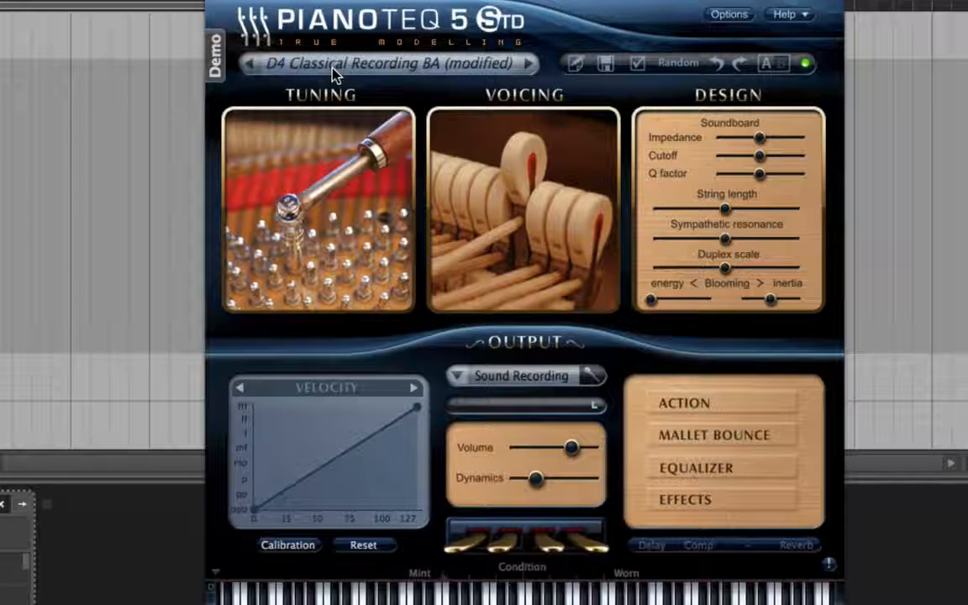
pyautogui.click(701, 406)
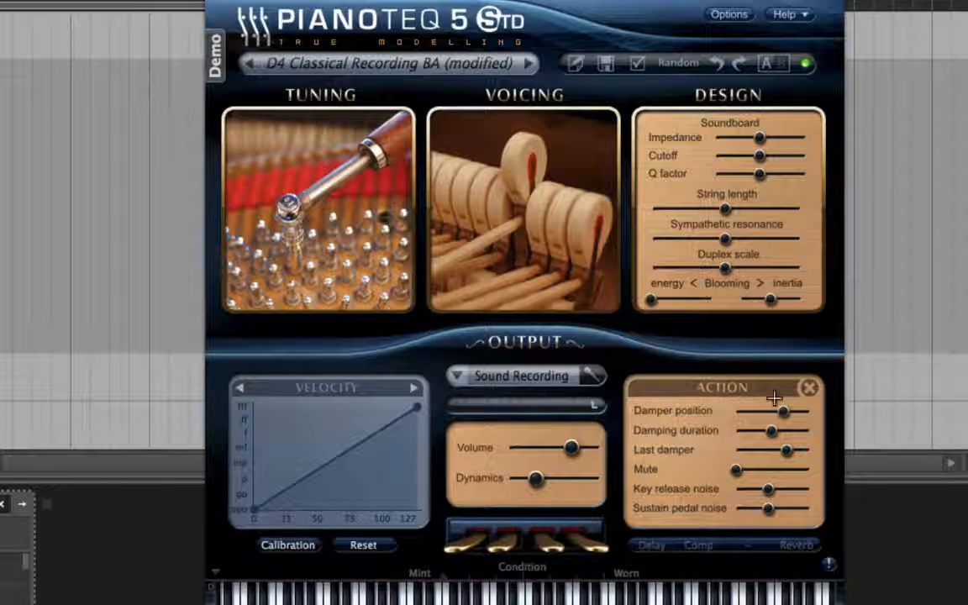
pyautogui.click(819, 387)
pyautogui.click(714, 434)
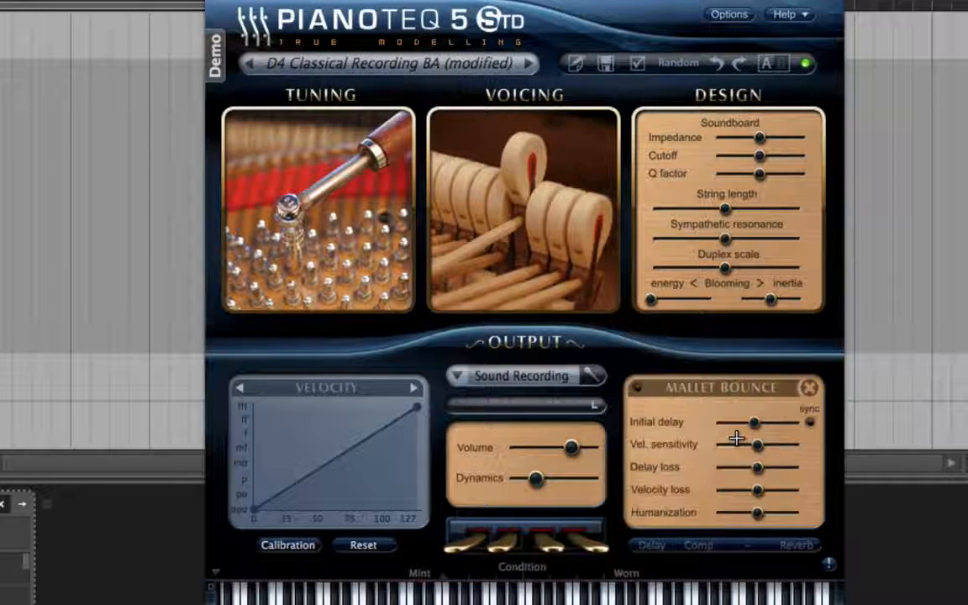
pyautogui.click(809, 387)
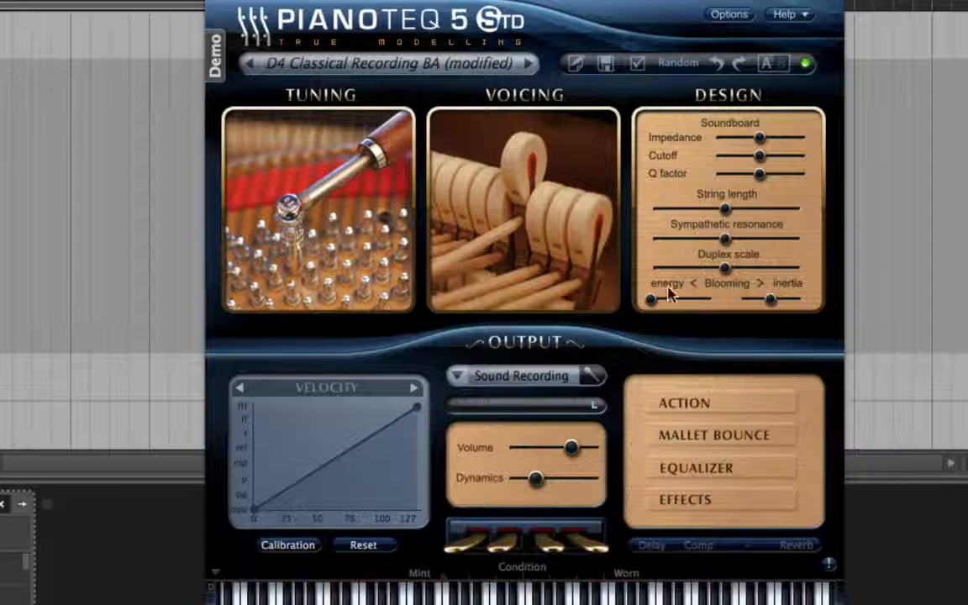
# - Reveal the voicing parameters, try Piano hammer hardness at maximum, and lower Piano, Mezzo and Forte hardness to about their minimum
pyautogui.click(523, 95)
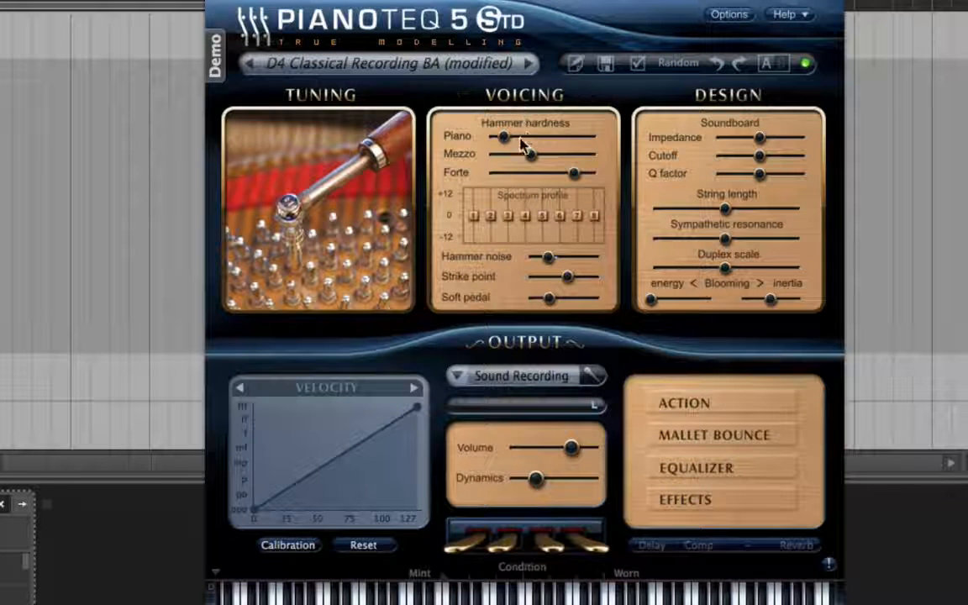
pyautogui.moveTo(504, 141)
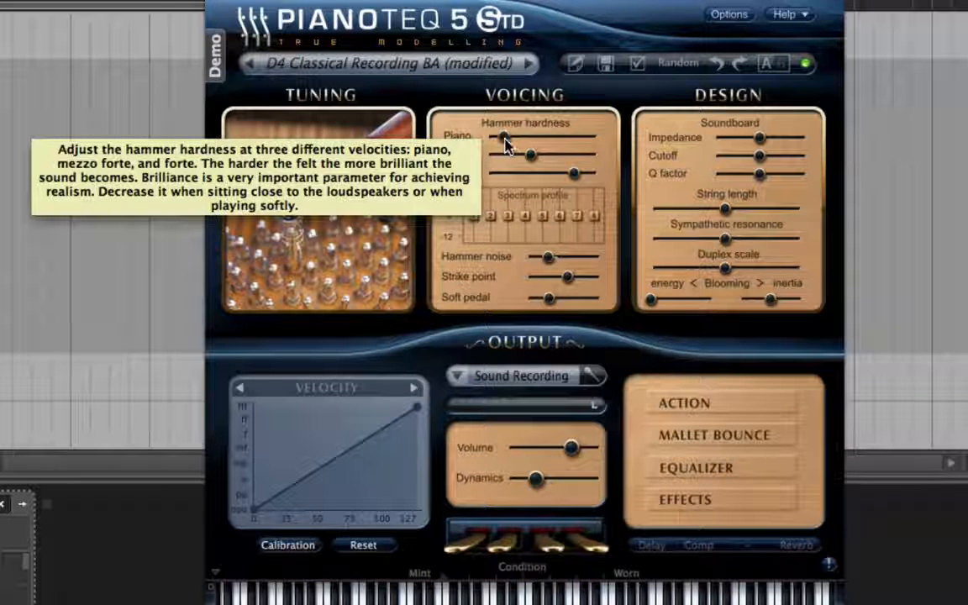
pyautogui.moveTo(505, 145); pyautogui.dragTo(691, 153)
pyautogui.moveTo(534, 157); pyautogui.dragTo(391, 200)
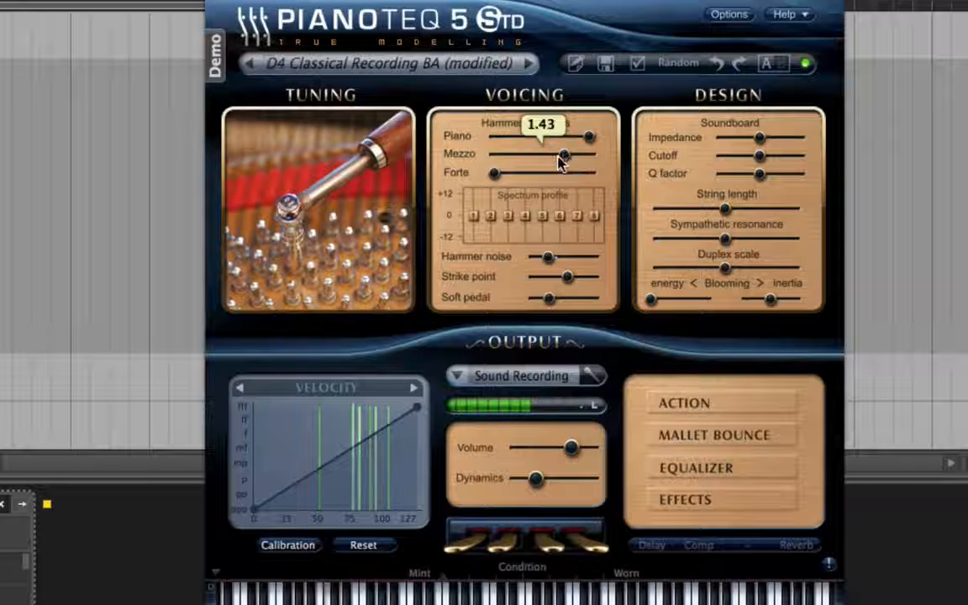
pyautogui.moveTo(558, 156); pyautogui.dragTo(382, 158)
pyautogui.moveTo(589, 138); pyautogui.dragTo(318, 135)
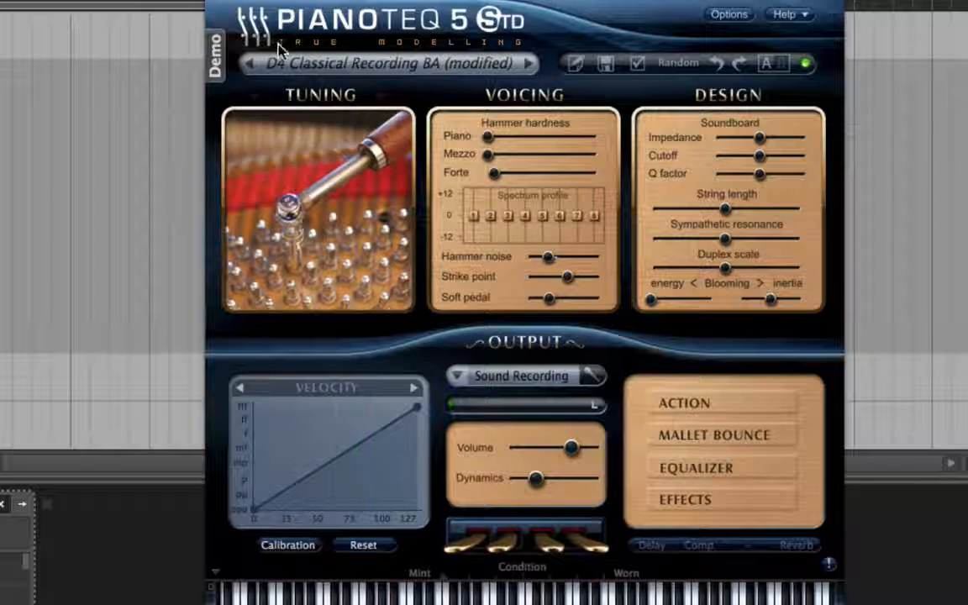
# - Load the D4 Daily Practice preset from Grand D4 after trying D4 Classical AB, and turn off its Delay and Reverb
pyautogui.click(397, 61)
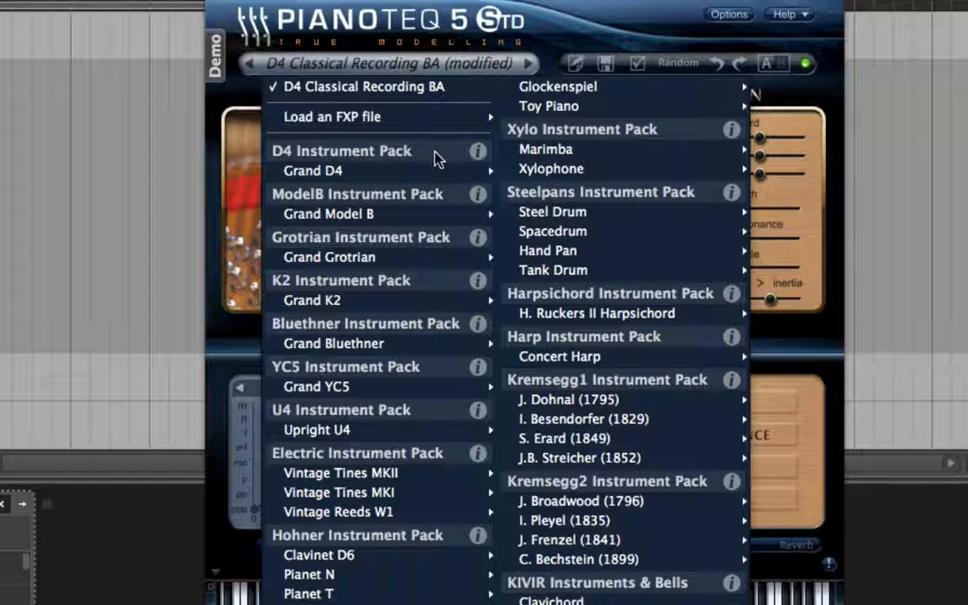
pyautogui.moveTo(362, 168)
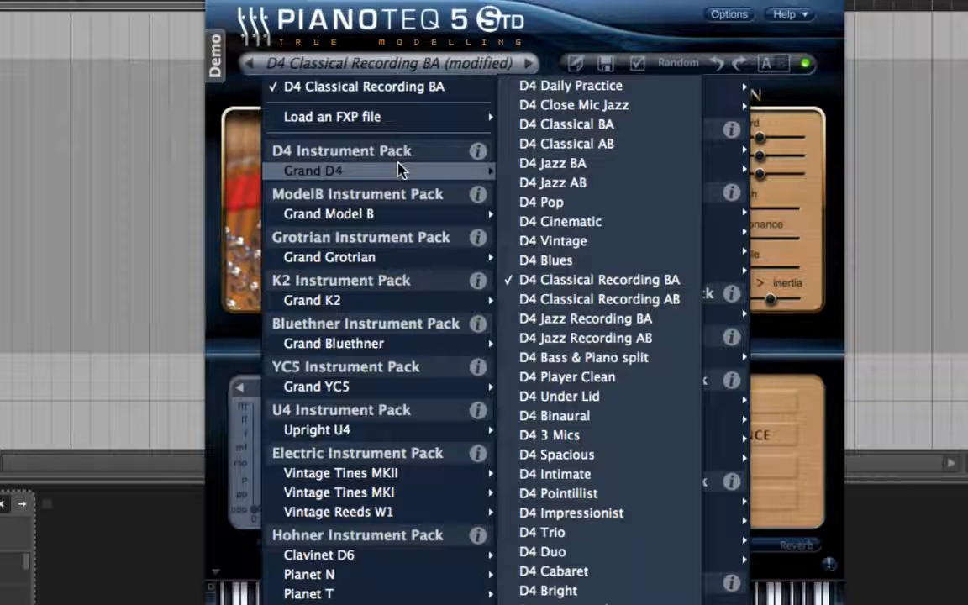
pyautogui.click(548, 144)
pyautogui.click(386, 63)
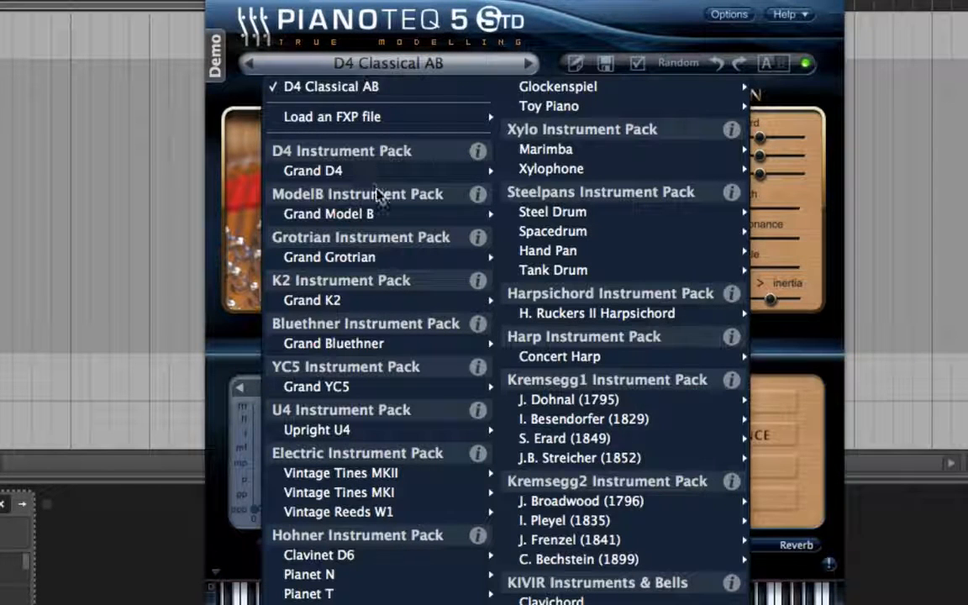
pyautogui.moveTo(352, 171)
pyautogui.click(567, 86)
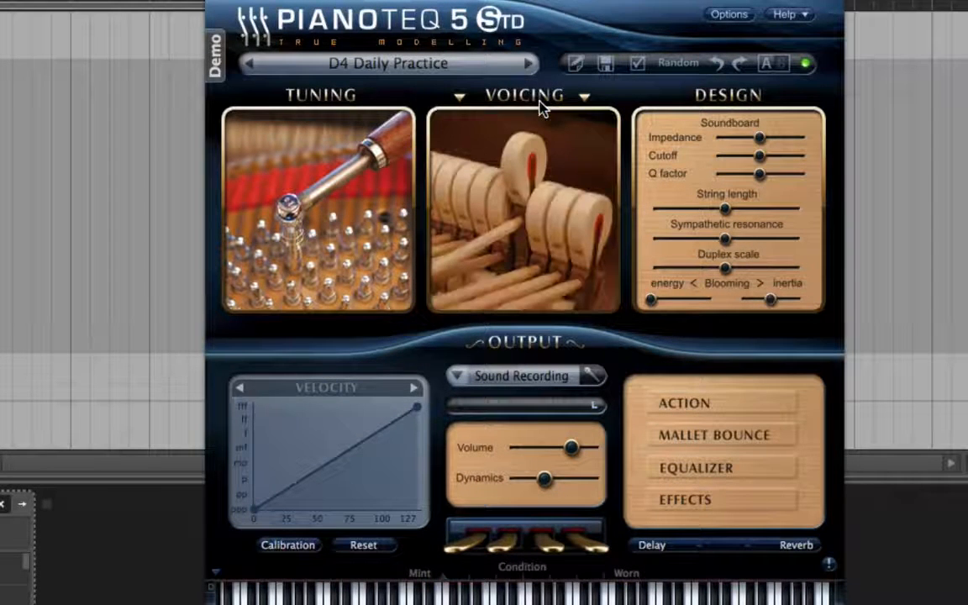
pyautogui.moveTo(540, 111)
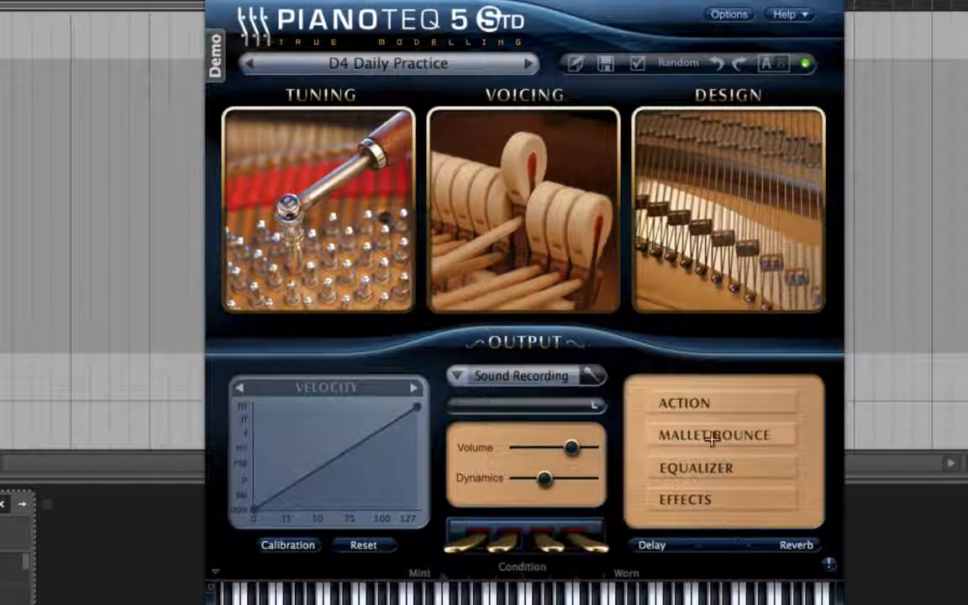
pyautogui.click(663, 550)
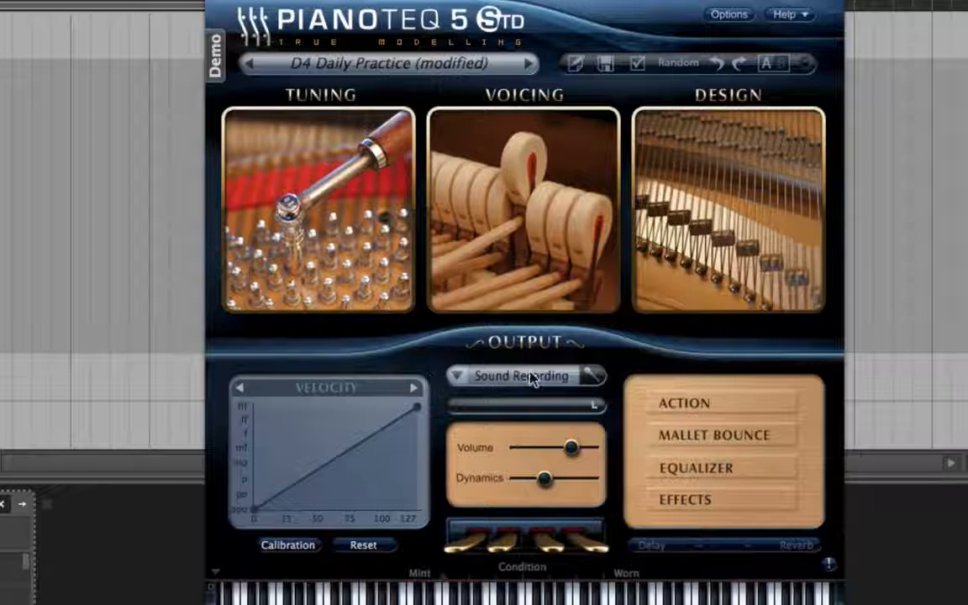
# - Check the available output modes, keep Sound Recording, and open the microphone placement settings
pyautogui.click(502, 376)
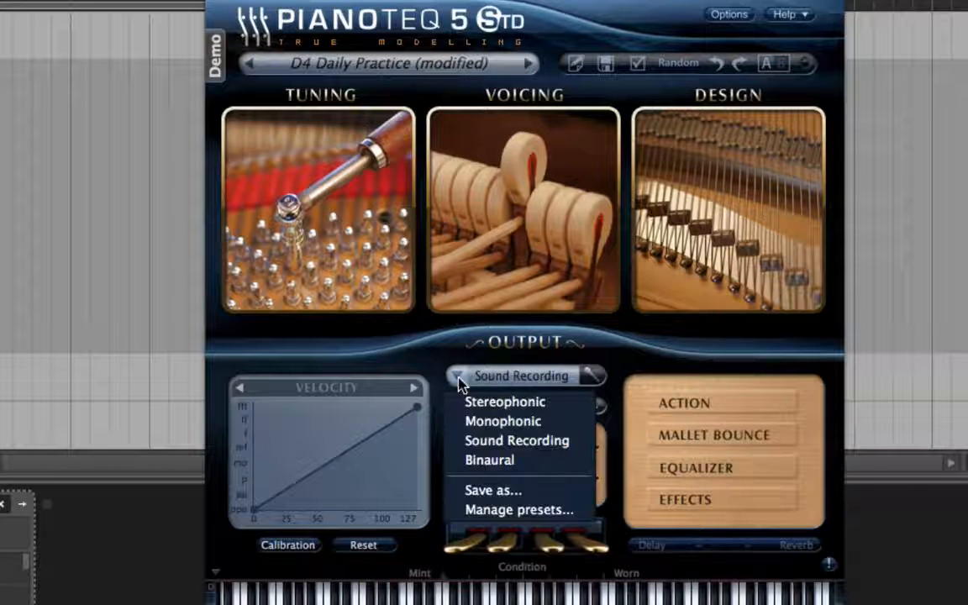
pyautogui.click(501, 378)
pyautogui.click(501, 378)
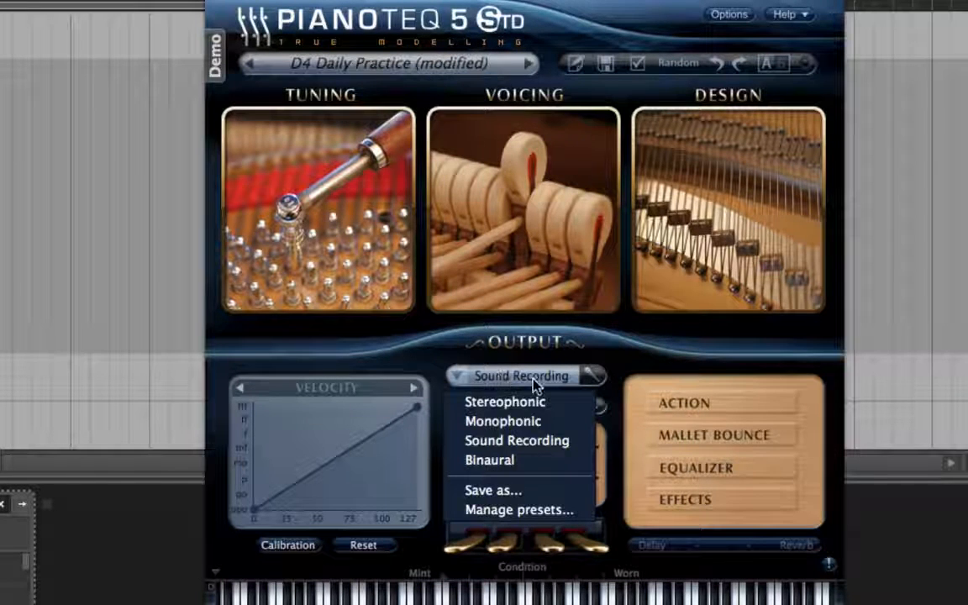
pyautogui.click(525, 378)
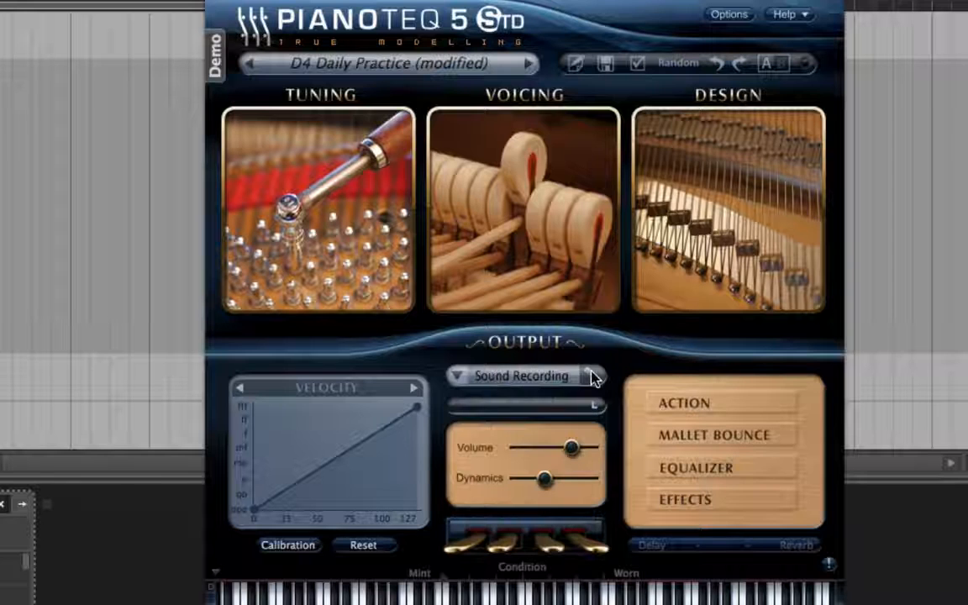
pyautogui.click(593, 378)
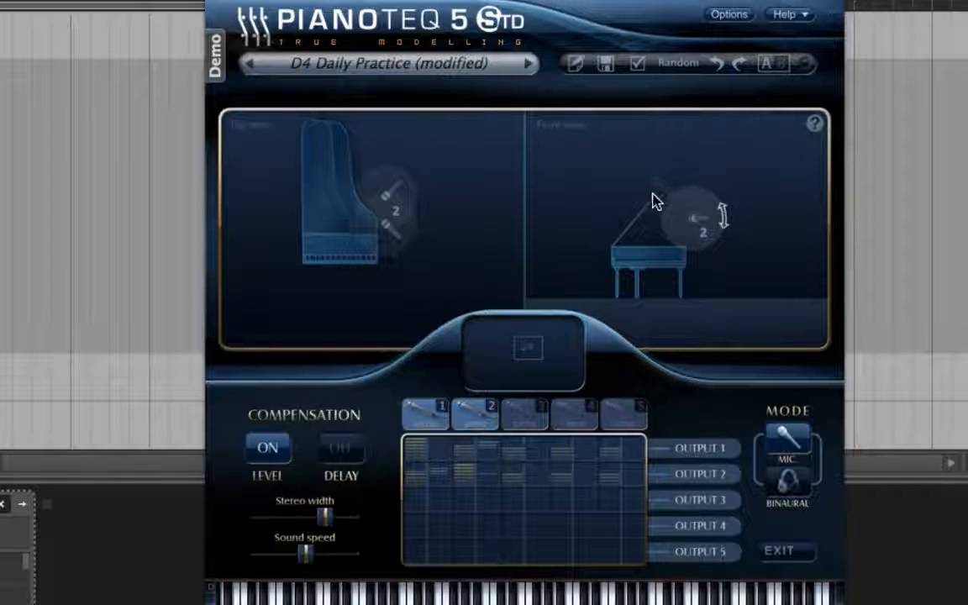
# - Try the piano lid fully closed and reopen it to about its original angle
pyautogui.moveTo(656, 202)
pyautogui.mouseDown()
pyautogui.moveTo(658, 194)
pyautogui.moveTo(673, 208)
pyautogui.moveTo(682, 227)
pyautogui.moveTo(667, 189)
pyautogui.mouseUp()
pyautogui.moveTo(650, 191); pyautogui.dragTo(778, 352)
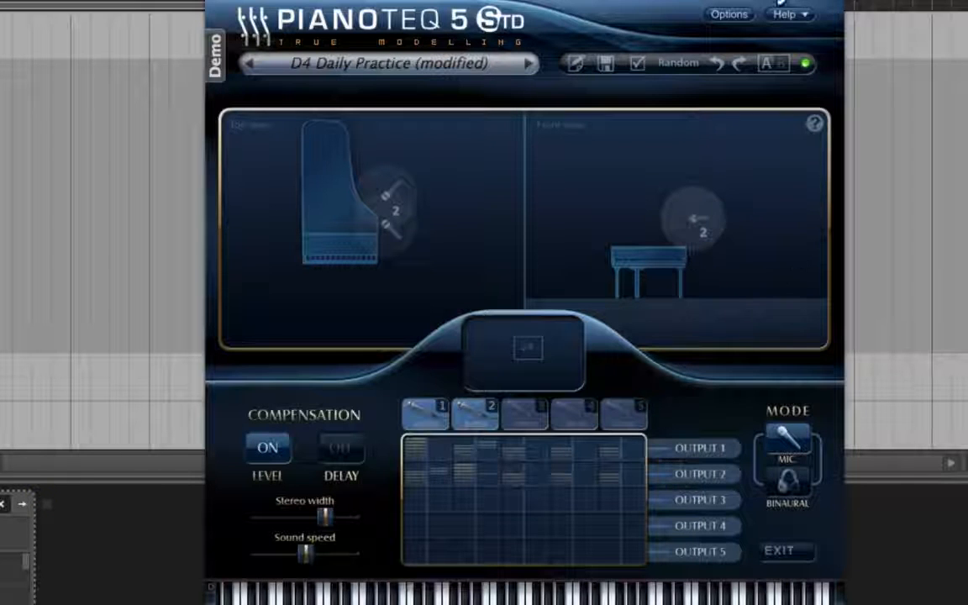
pyautogui.moveTo(690, 254); pyautogui.dragTo(661, 187)
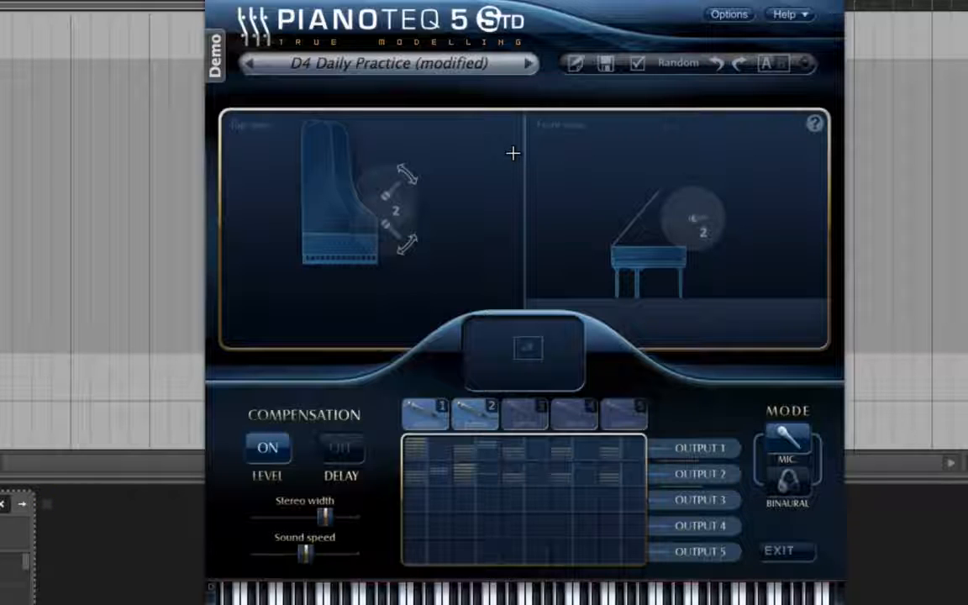
pyautogui.moveTo(666, 191); pyautogui.dragTo(697, 243)
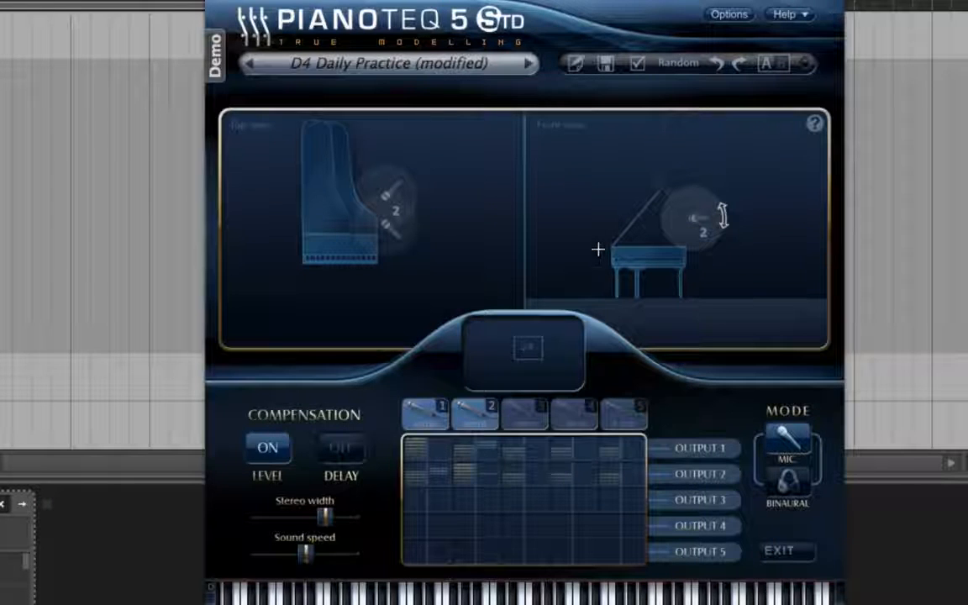
# - Try the Binaural mode with an increased Stereo width, and return to Mic. mode
pyautogui.moveTo(340, 246); pyautogui.dragTo(342, 246)
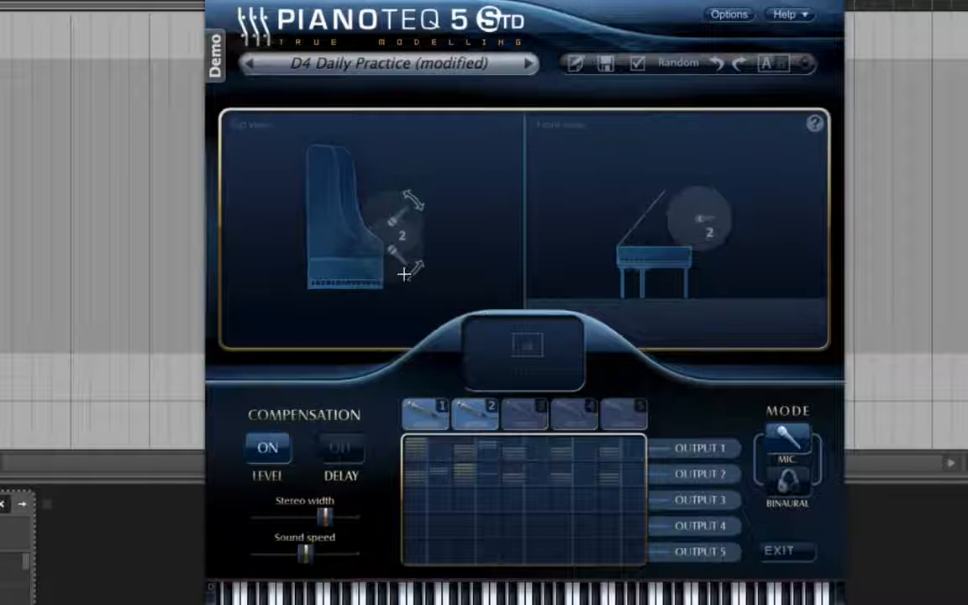
pyautogui.moveTo(522, 352)
pyautogui.mouseDown()
pyautogui.moveTo(544, 337)
pyautogui.moveTo(525, 347)
pyautogui.mouseUp()
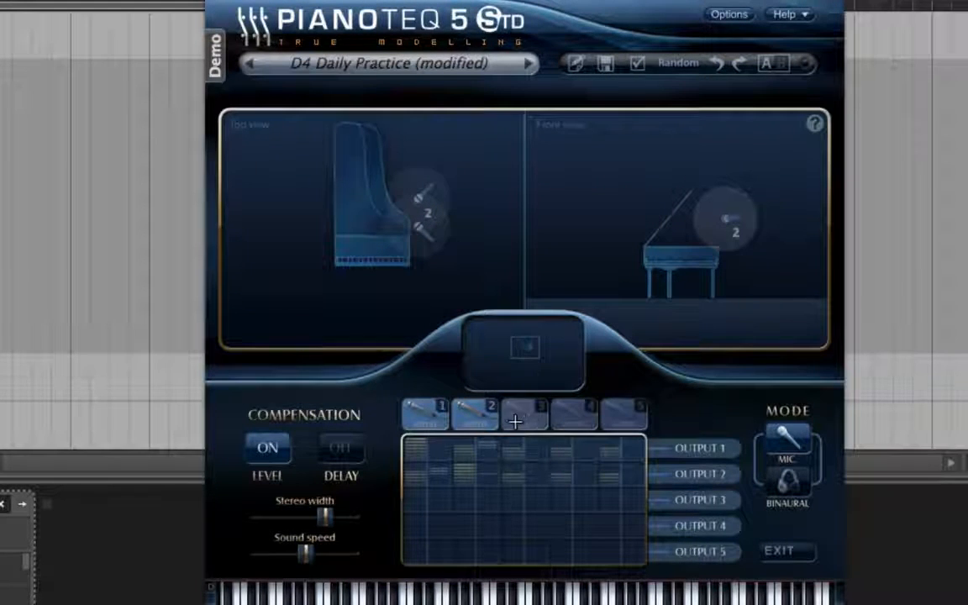
pyautogui.click(787, 494)
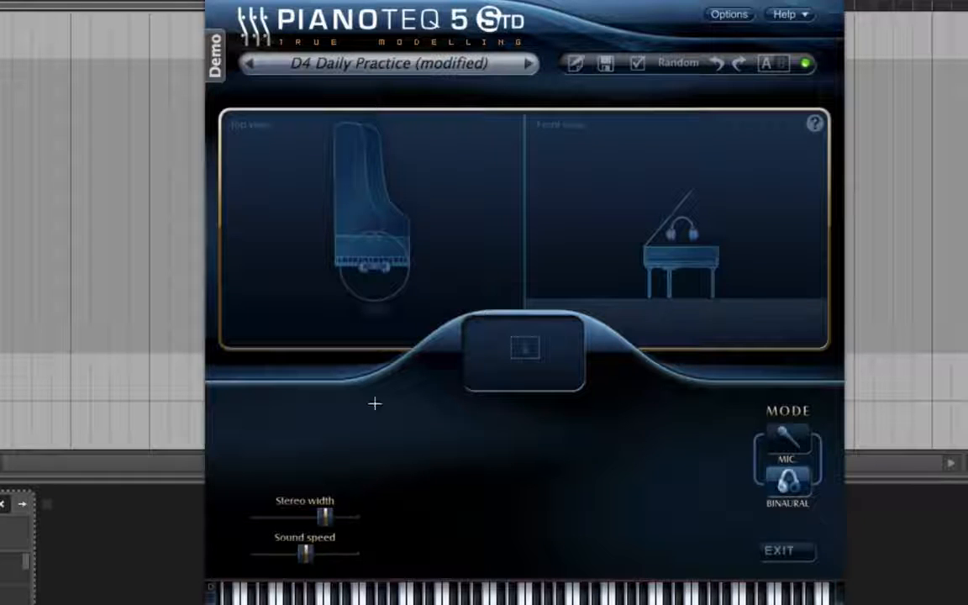
pyautogui.moveTo(325, 517); pyautogui.dragTo(366, 536)
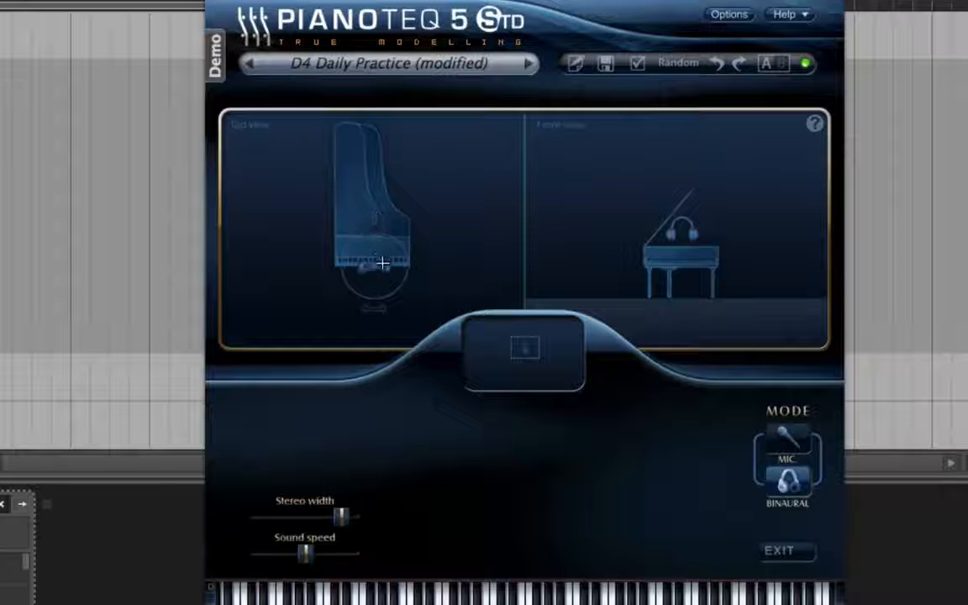
pyautogui.click(771, 426)
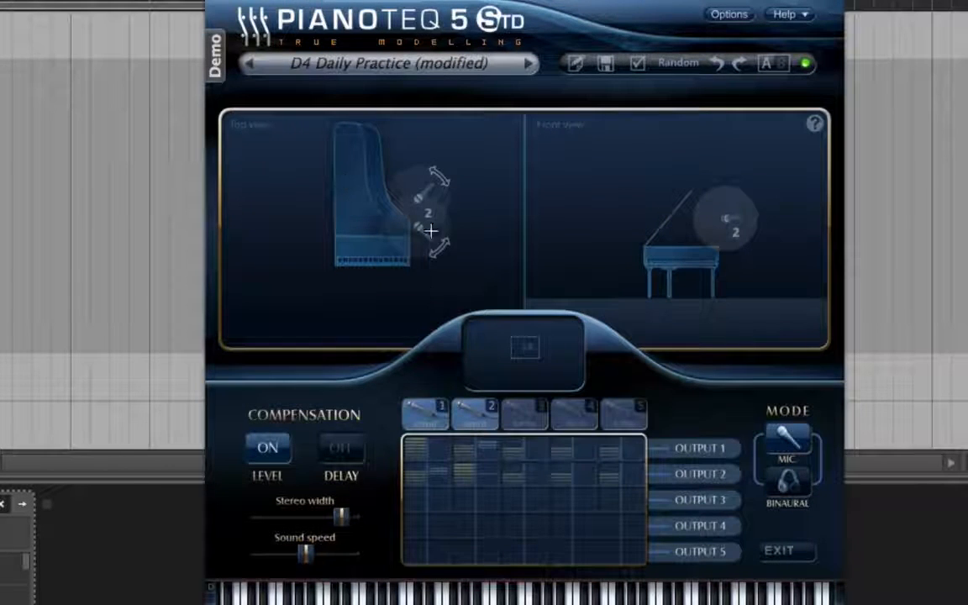
# - Check the models offered for microphone 1, and move both microphones far away from the piano in opposite directions
pyautogui.click(425, 411)
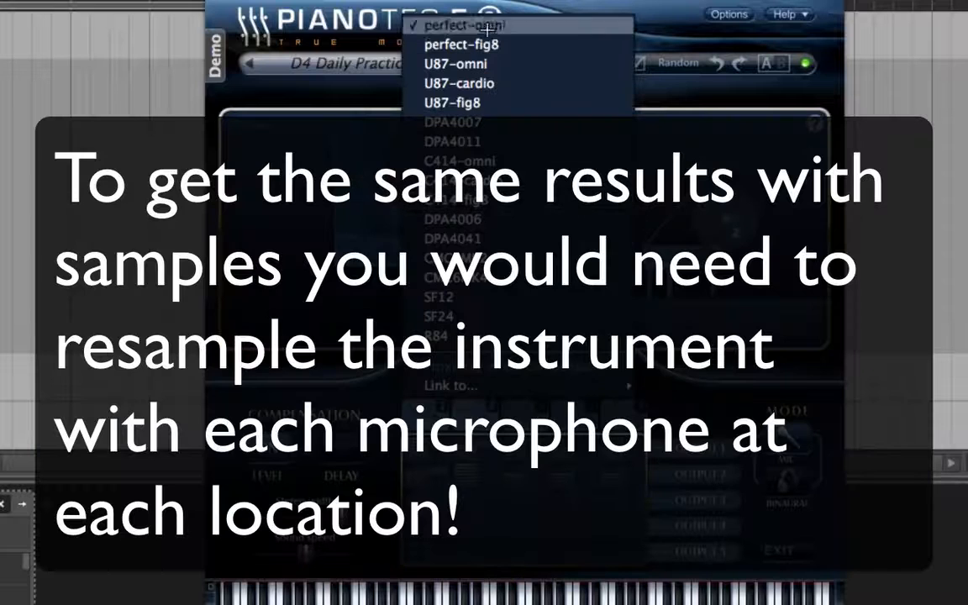
pyautogui.click(541, 65)
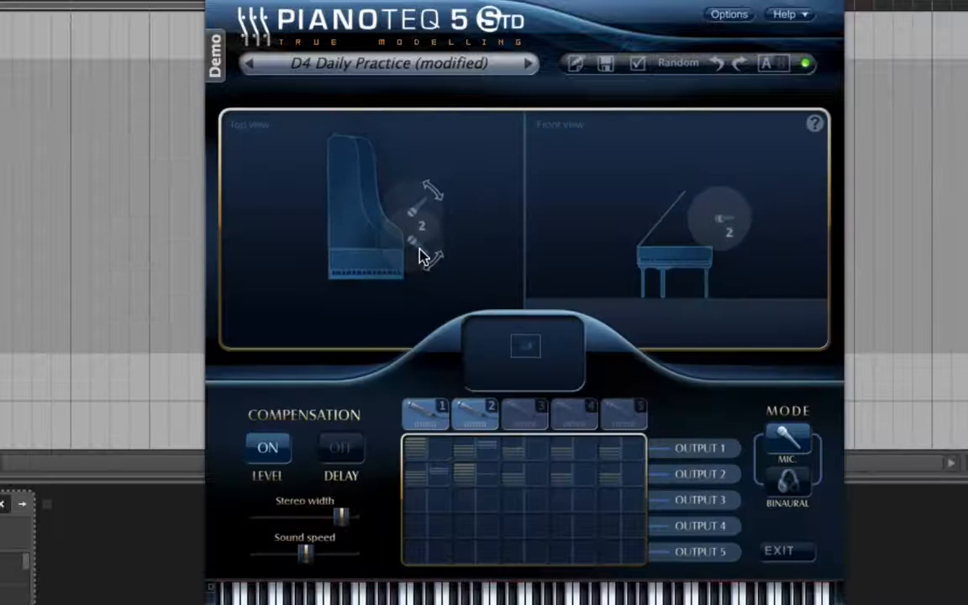
pyautogui.moveTo(415, 230); pyautogui.dragTo(690, 445)
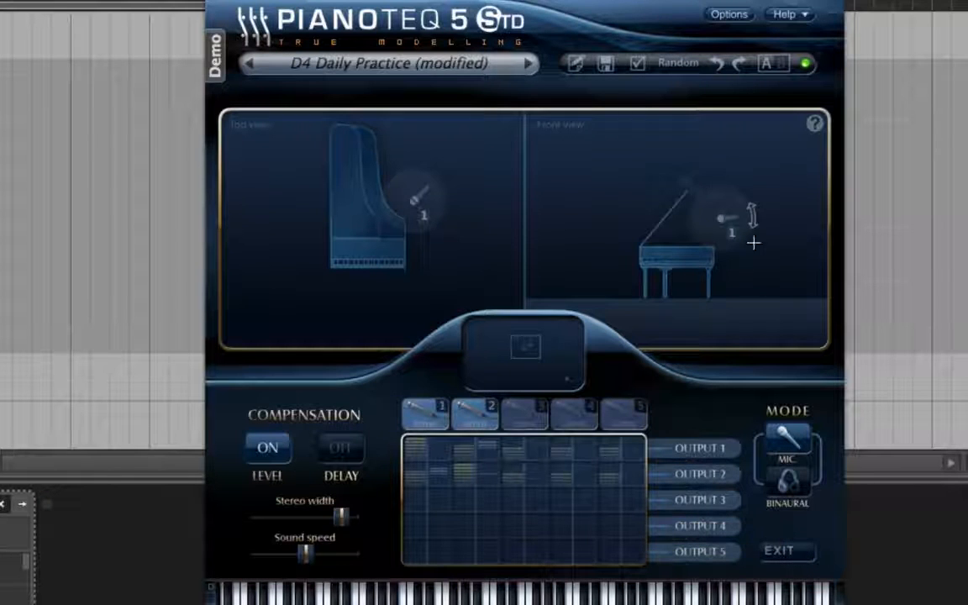
pyautogui.moveTo(719, 216); pyautogui.dragTo(662, 241)
pyautogui.moveTo(365, 211); pyautogui.dragTo(113, 411)
pyautogui.moveTo(516, 348); pyautogui.dragTo(500, 358)
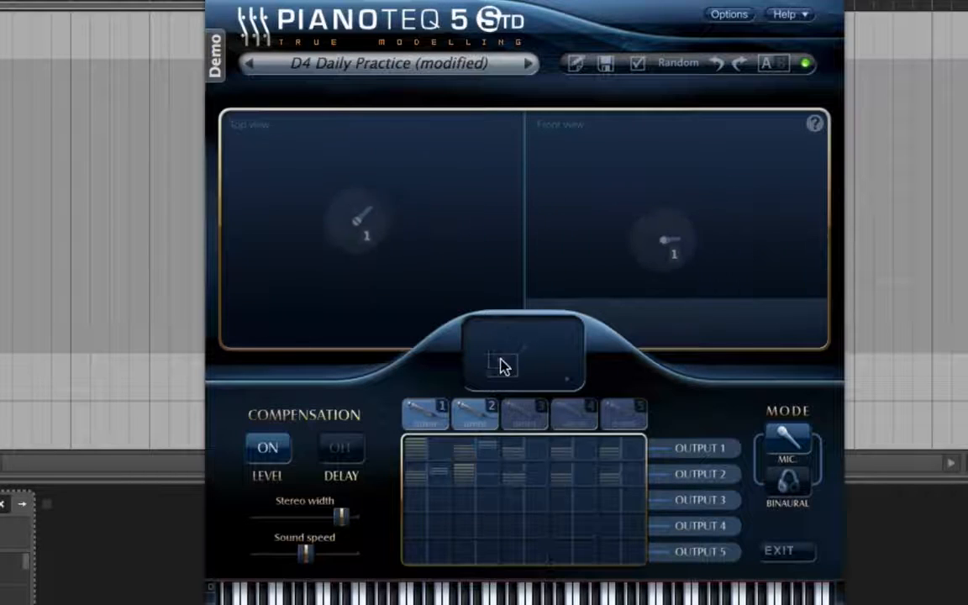
pyautogui.moveTo(360, 228); pyautogui.dragTo(278, 330)
pyautogui.moveTo(501, 378); pyautogui.dragTo(575, 385)
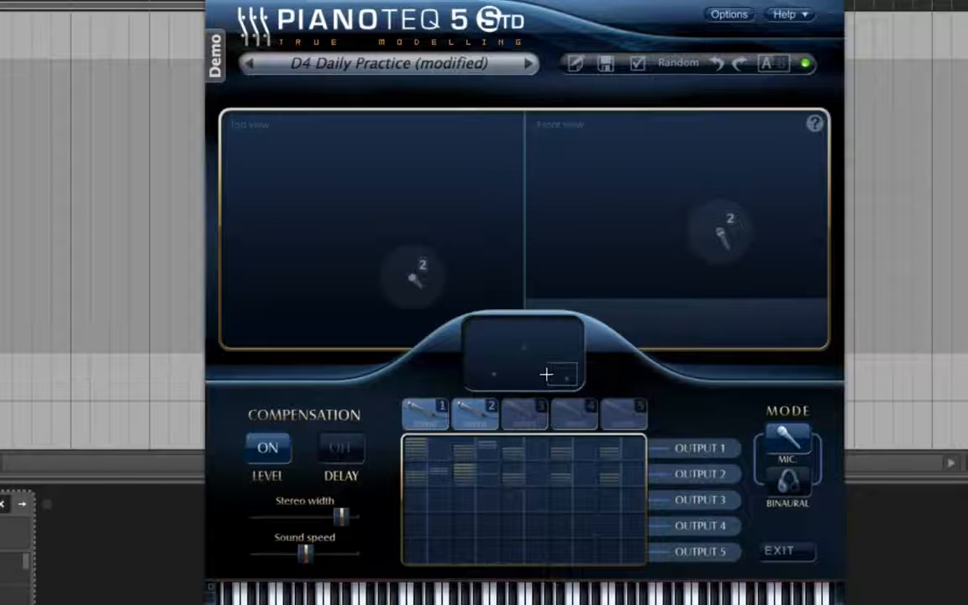
pyautogui.moveTo(546, 374)
pyautogui.mouseDown()
pyautogui.moveTo(518, 337)
pyautogui.moveTo(518, 352)
pyautogui.mouseUp()
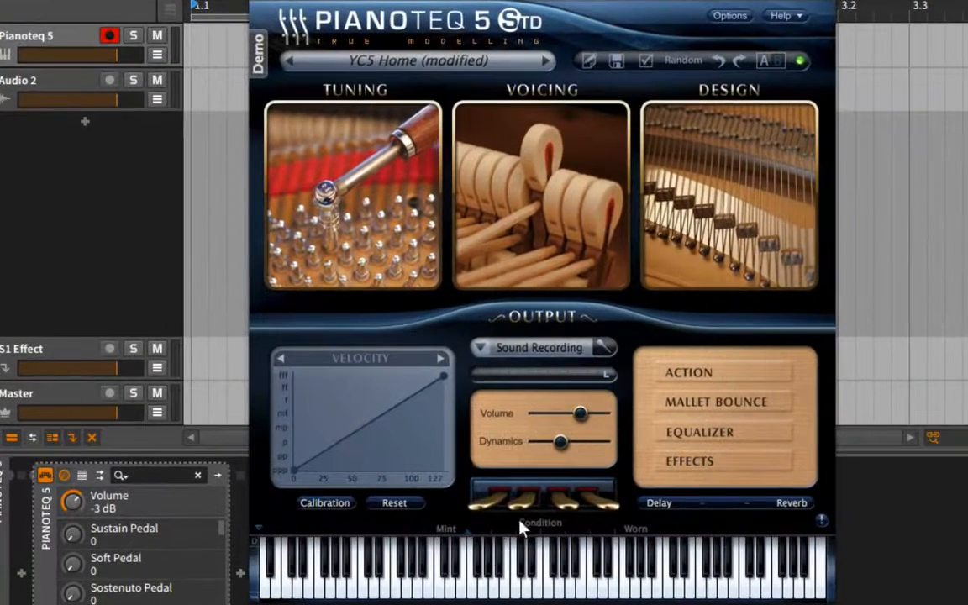
# - Try the YC5 Home instrument's Condition at 8.32 and 8.68, and return it to 0
pyautogui.moveTo(547, 530)
pyautogui.moveTo(473, 542); pyautogui.dragTo(748, 538)
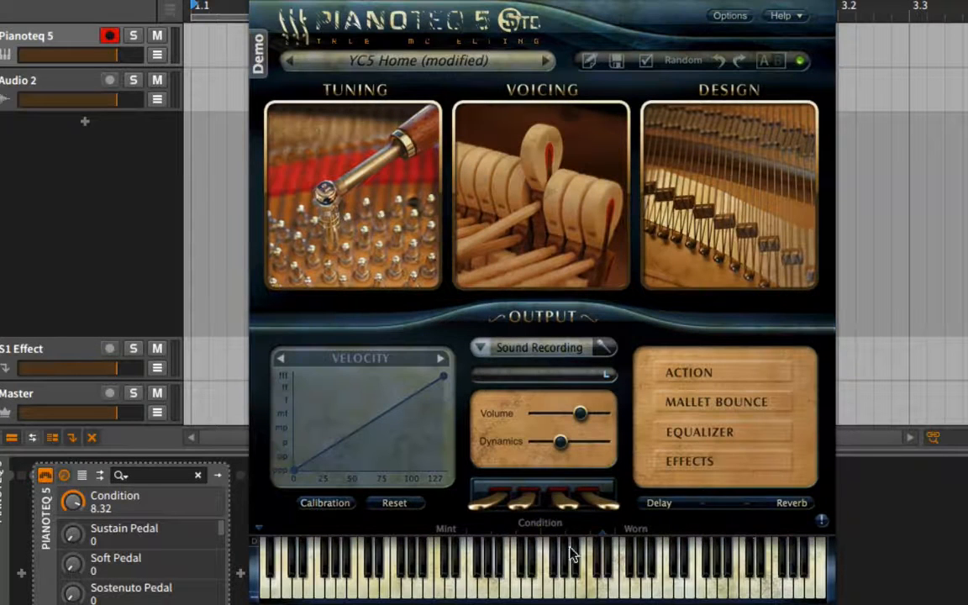
pyautogui.moveTo(603, 532); pyautogui.dragTo(611, 533)
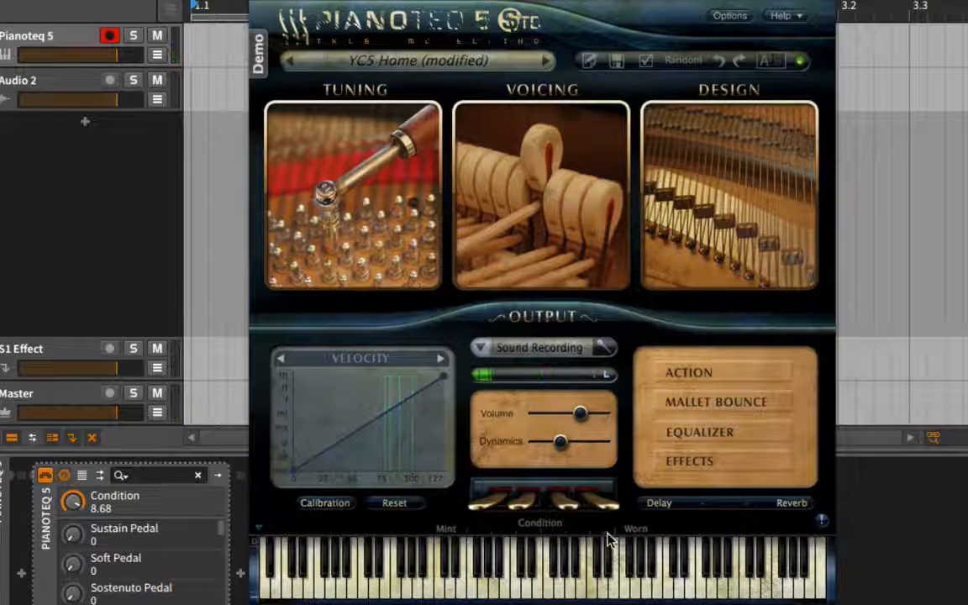
pyautogui.moveTo(609, 538)
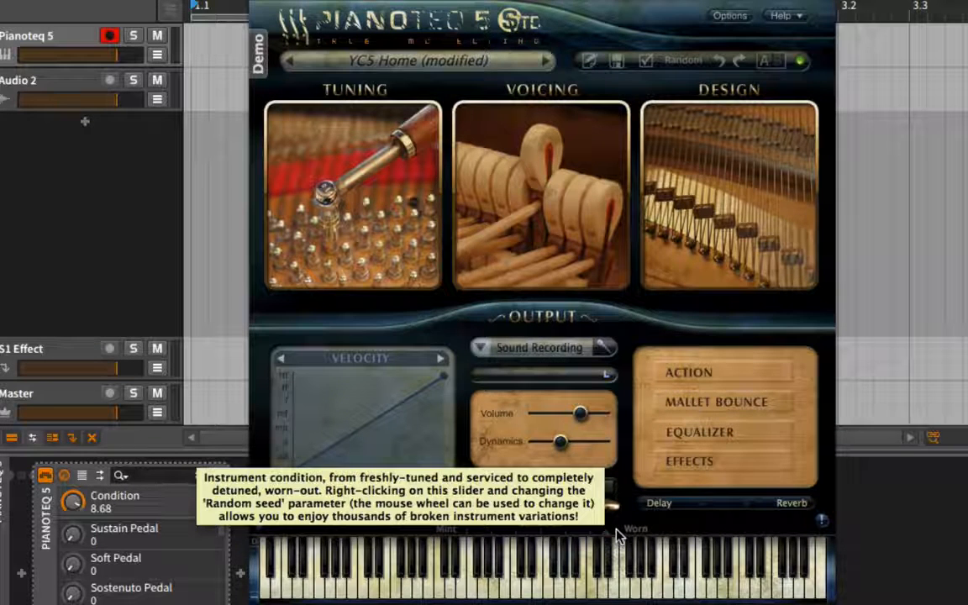
pyautogui.moveTo(616, 535); pyautogui.dragTo(244, 520)
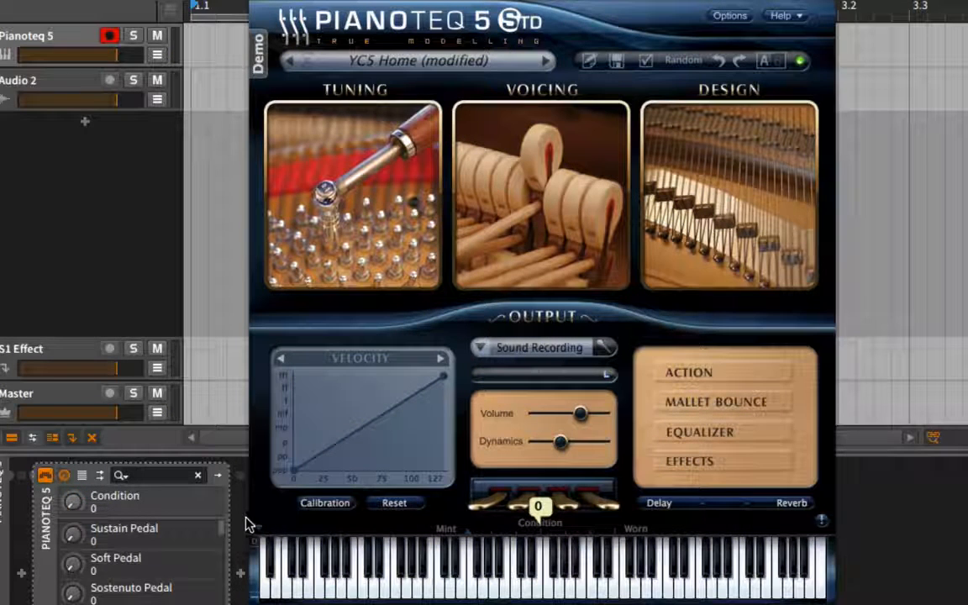
pyautogui.click(450, 541)
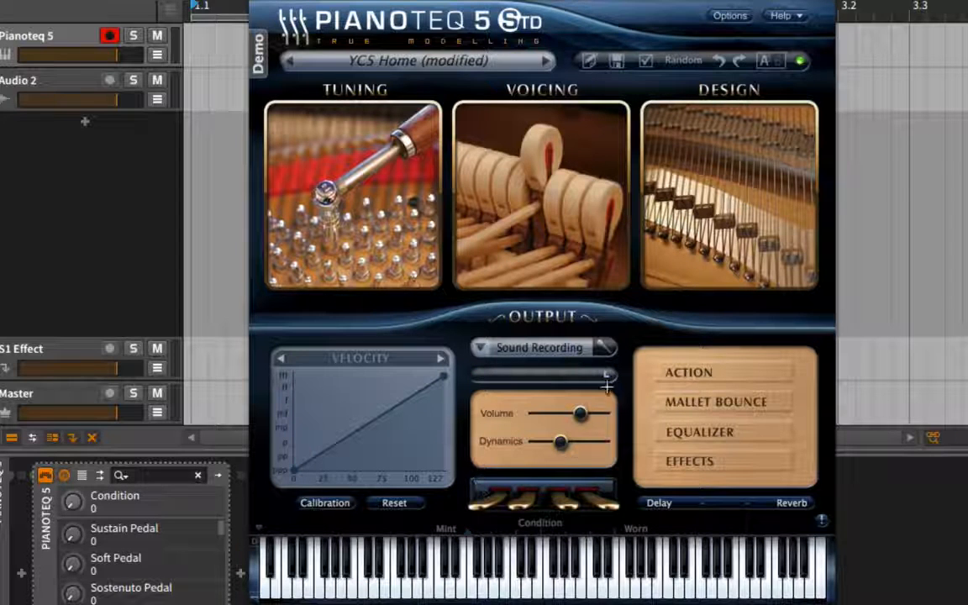
# - Open the microphone settings and set microphone 1 to CMC6MK4 after trying DPA4041
pyautogui.click(556, 318)
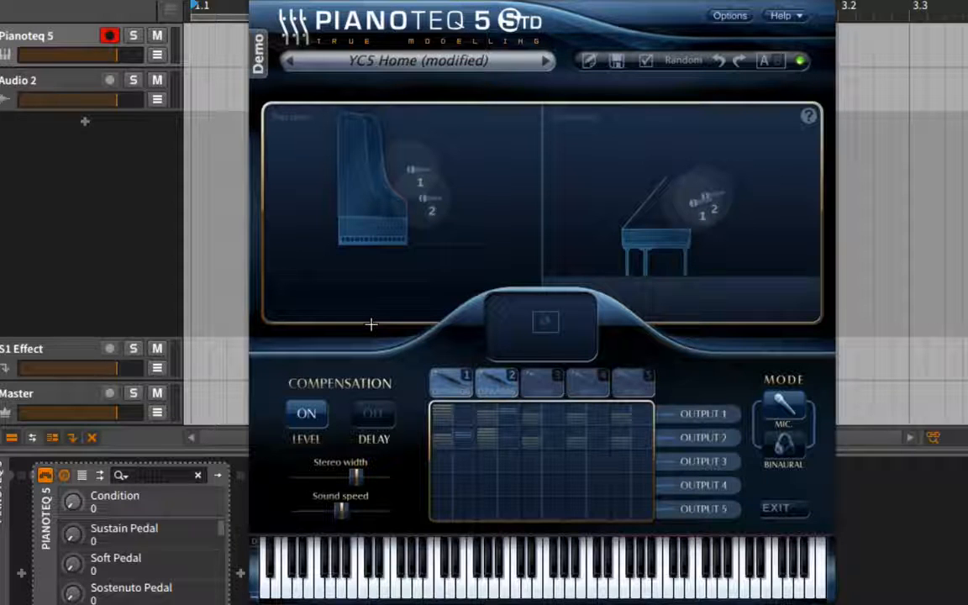
pyautogui.click(445, 392)
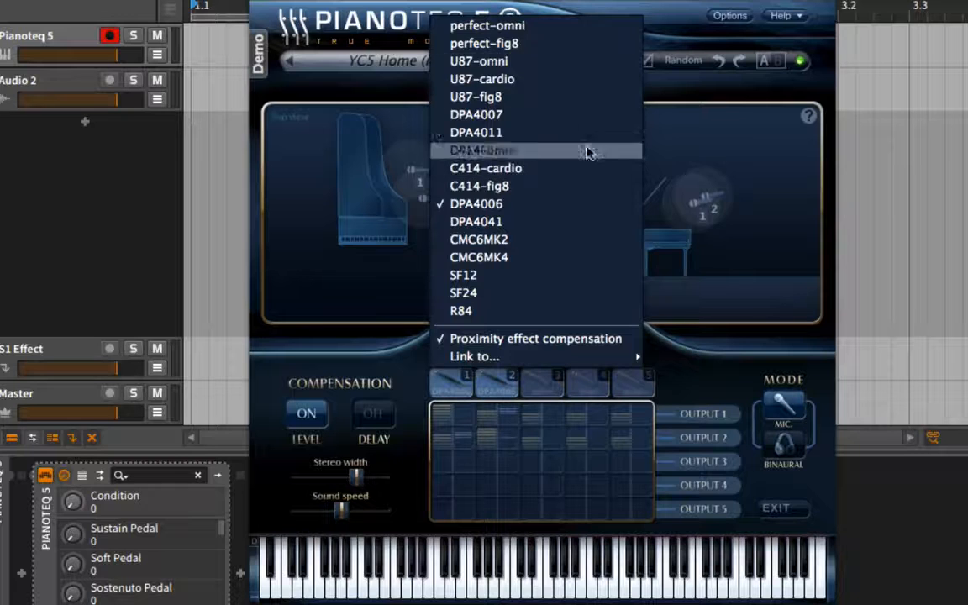
pyautogui.click(551, 228)
pyautogui.click(448, 384)
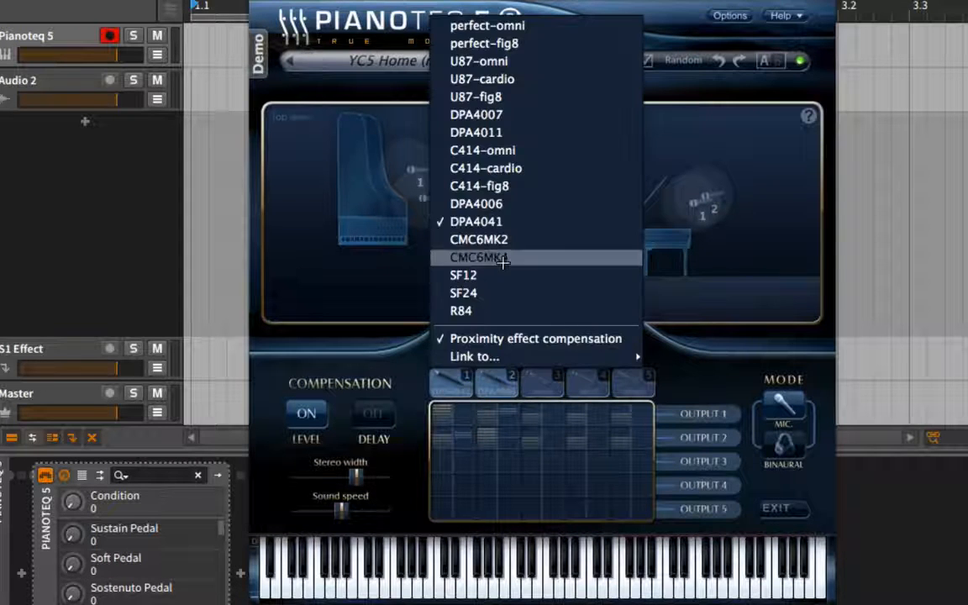
pyautogui.click(504, 257)
pyautogui.click(449, 382)
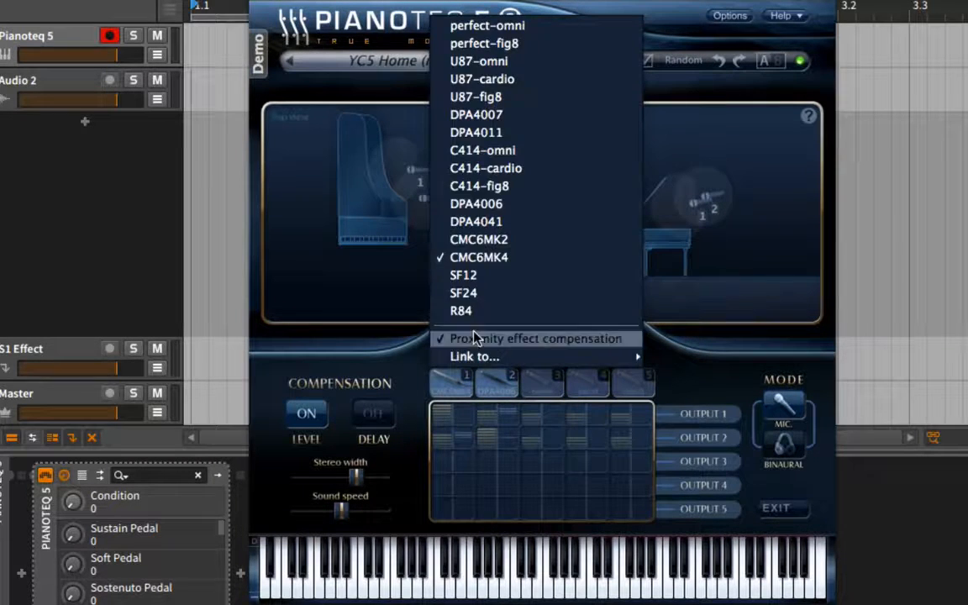
pyautogui.click(374, 200)
# - Move microphone 1 farther from the piano, and set its model to U87-fig8 after trying C414-omni
pyautogui.moveTo(418, 174); pyautogui.dragTo(509, 150)
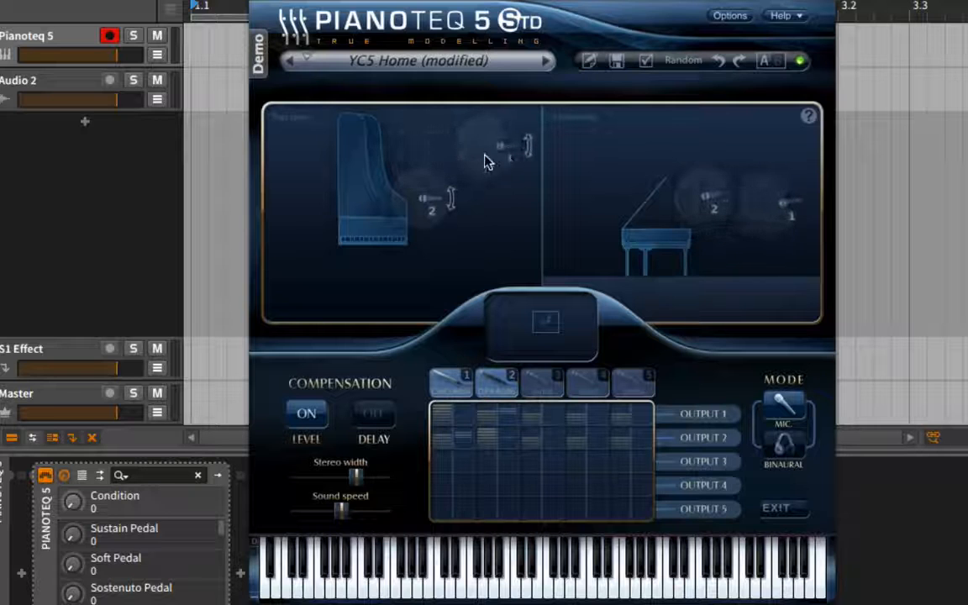
pyautogui.click(449, 382)
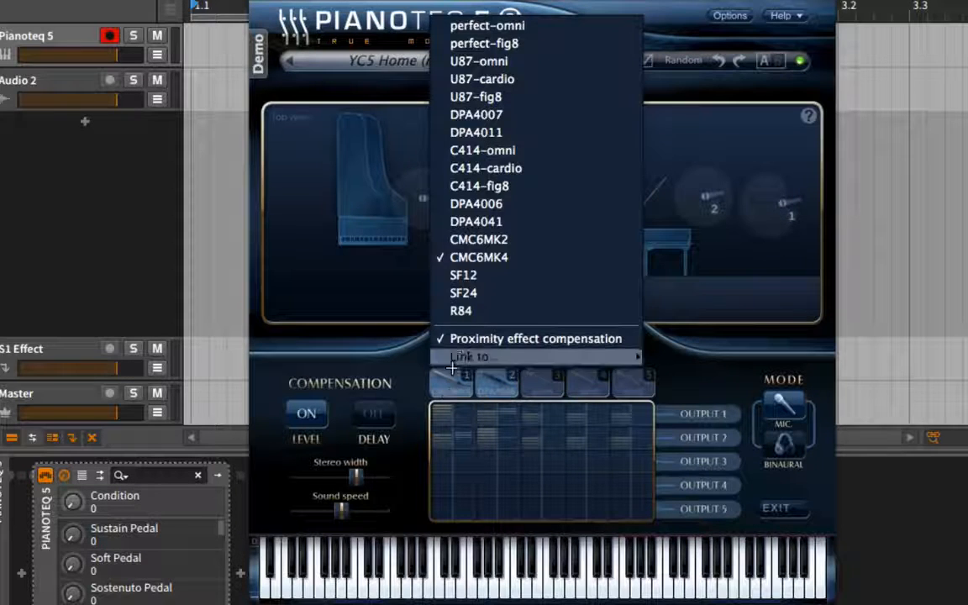
pyautogui.click(447, 406)
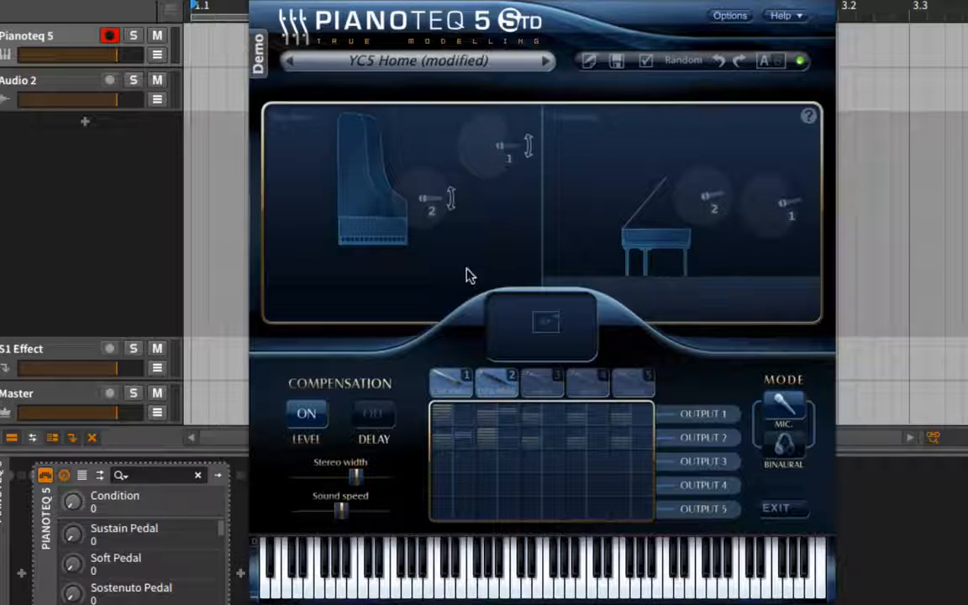
pyautogui.click(456, 384)
pyautogui.click(492, 147)
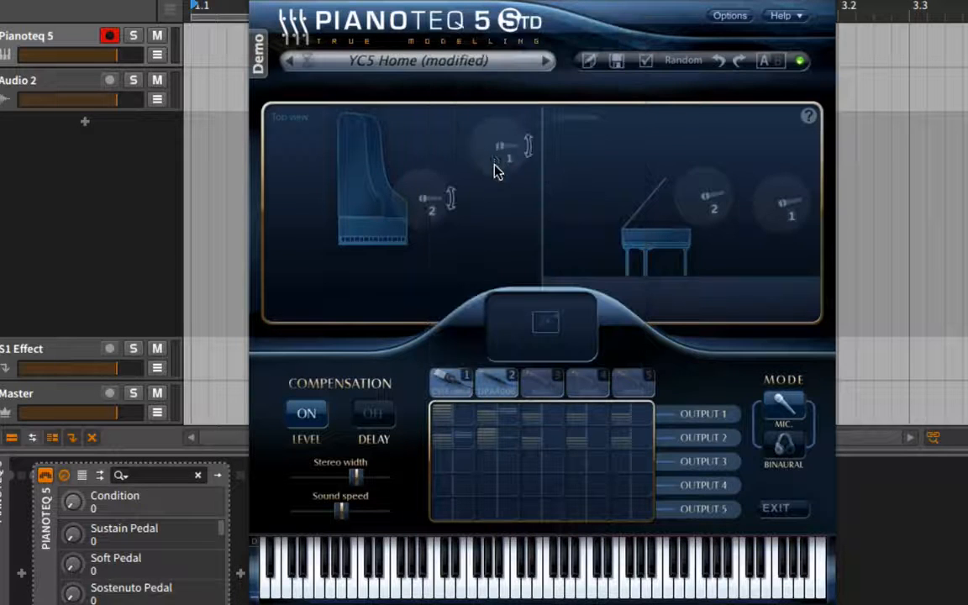
pyautogui.click(453, 383)
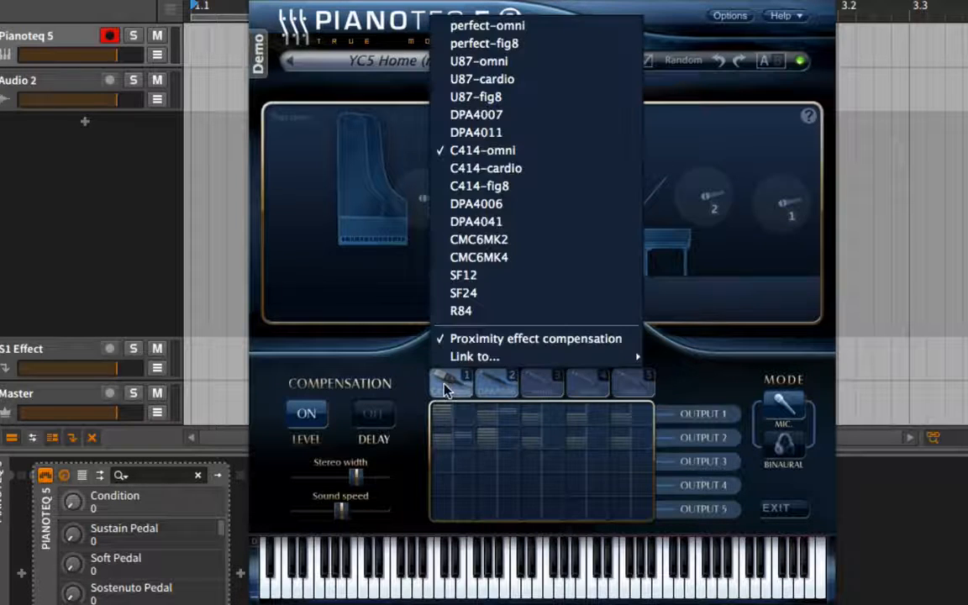
pyautogui.click(545, 95)
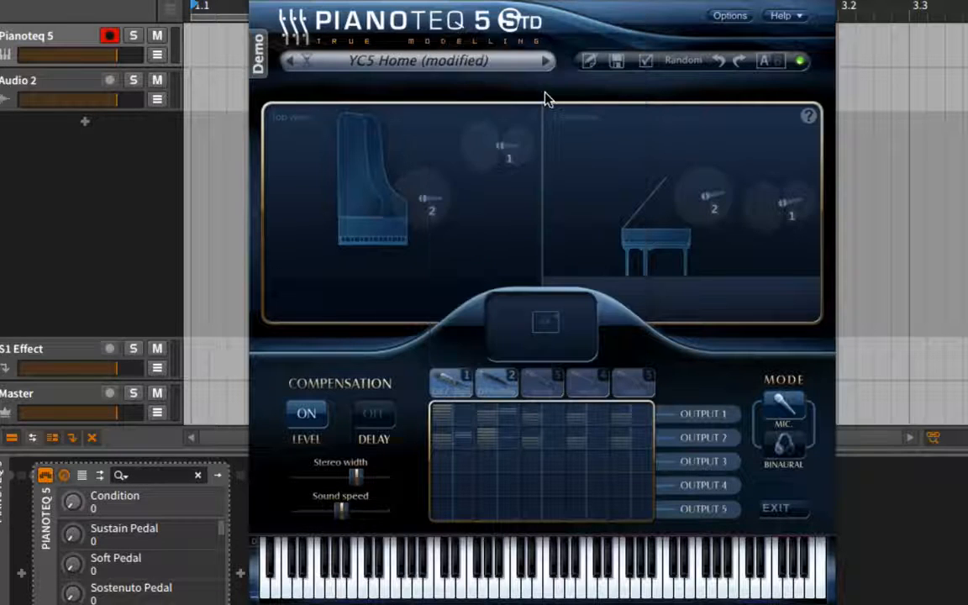